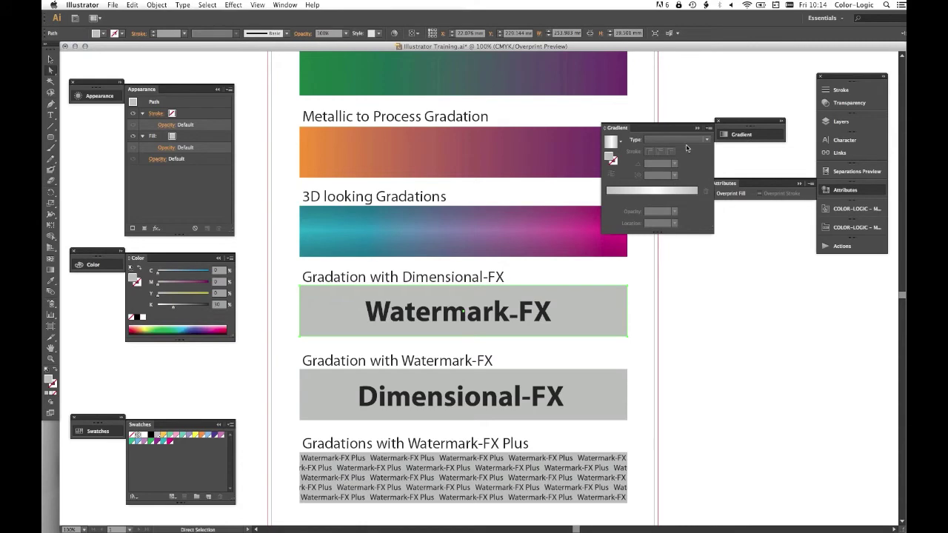
Fill the bar under "Gradation with Dimensional-FX" with a linear gradient from CL185-S to CL106-S.
{"action": "left_click", "coordinate": [687, 147]}
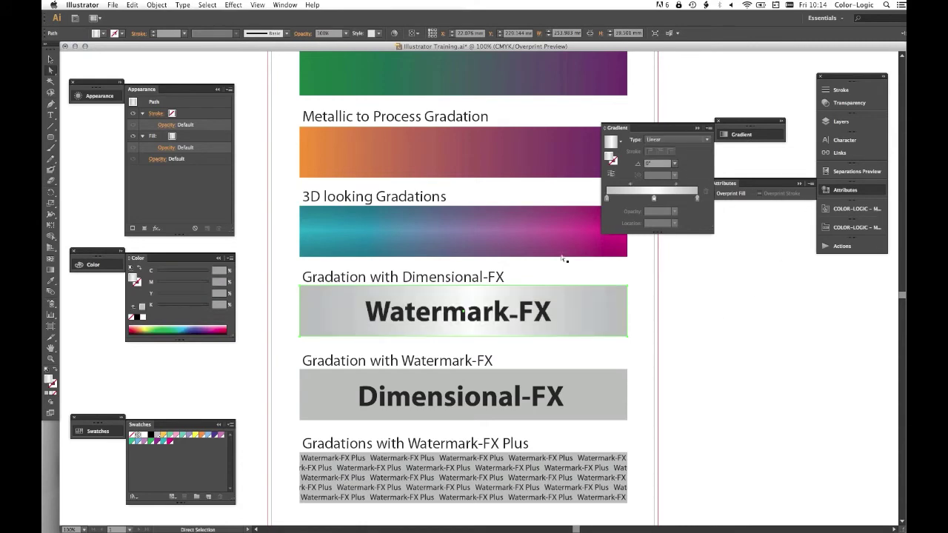
{"action": "left_click", "coordinate": [847, 228]}
{"action": "left_click_drag", "start_coordinate": [741, 302], "coordinate": [654, 222]}
{"action": "left_click_drag", "start_coordinate": [811, 378], "coordinate": [812, 320]}
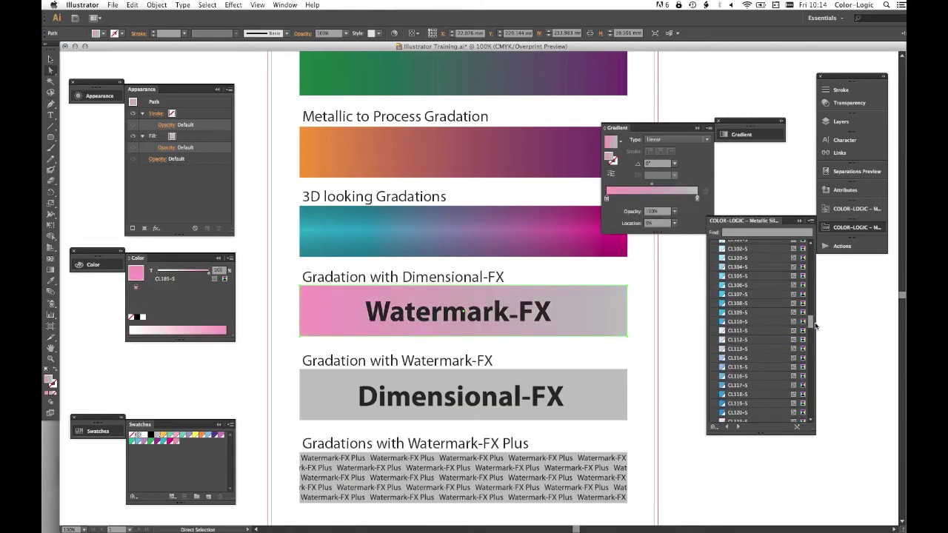
{"action": "left_click_drag", "start_coordinate": [744, 284], "coordinate": [697, 199]}
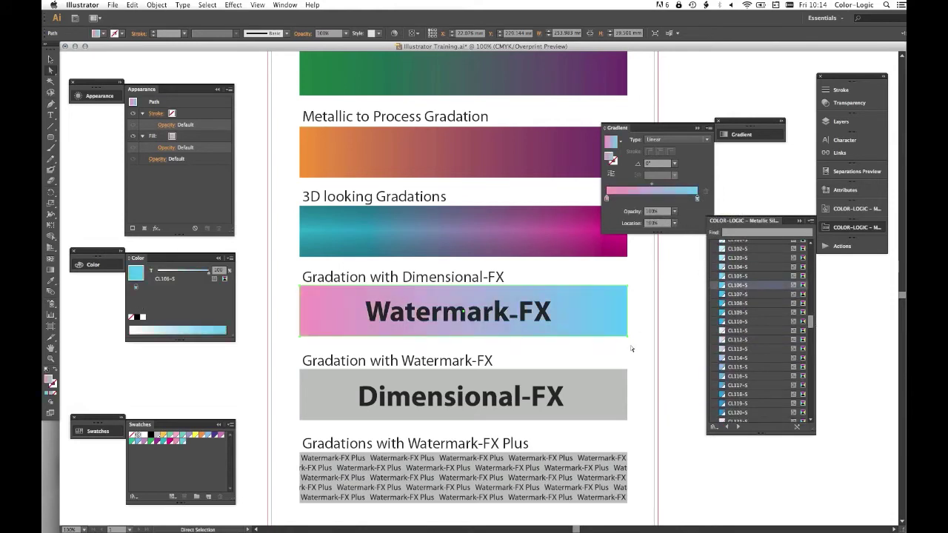
Run the recorded action that adds an overprinting CL 4713 SILVER copy over the Dimensional-FX gradient bar.
{"action": "left_click", "coordinate": [330, 311]}
{"action": "left_click", "coordinate": [842, 245]}
{"action": "left_click", "coordinate": [765, 349]}
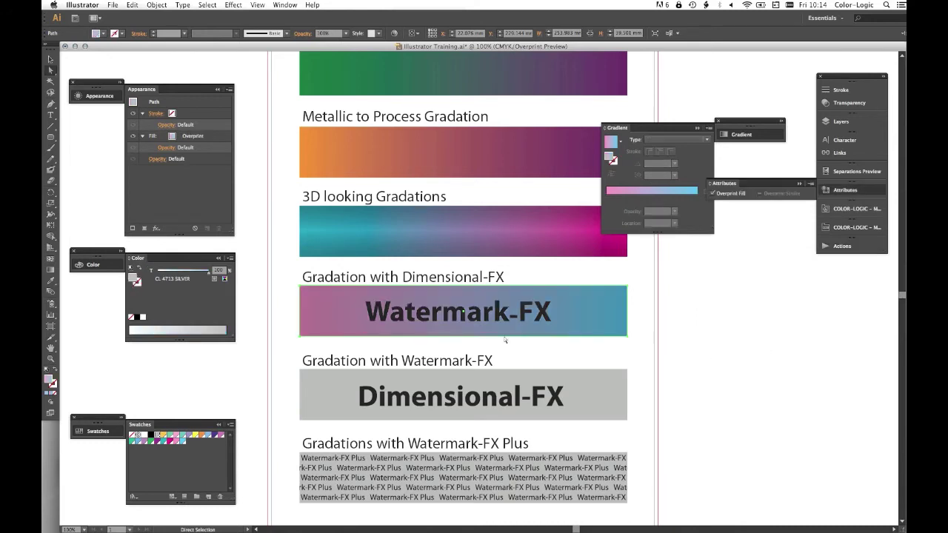
{"action": "left_click", "coordinate": [543, 347]}
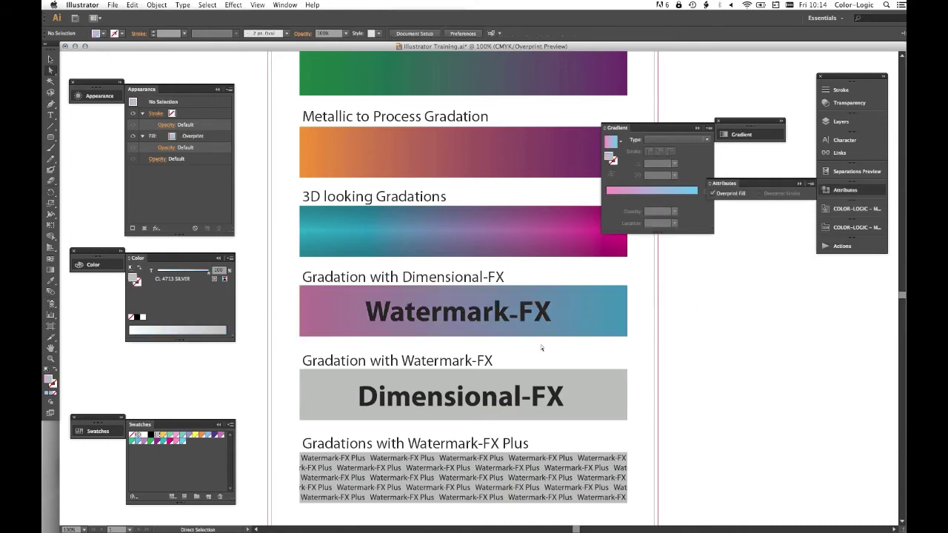
Select only the Watermark-FX lettering and move it down onto the bar under "Gradation with Watermark-FX".
{"action": "key", "text": "v"}
{"action": "key", "text": "a"}
{"action": "left_click", "coordinate": [383, 316]}
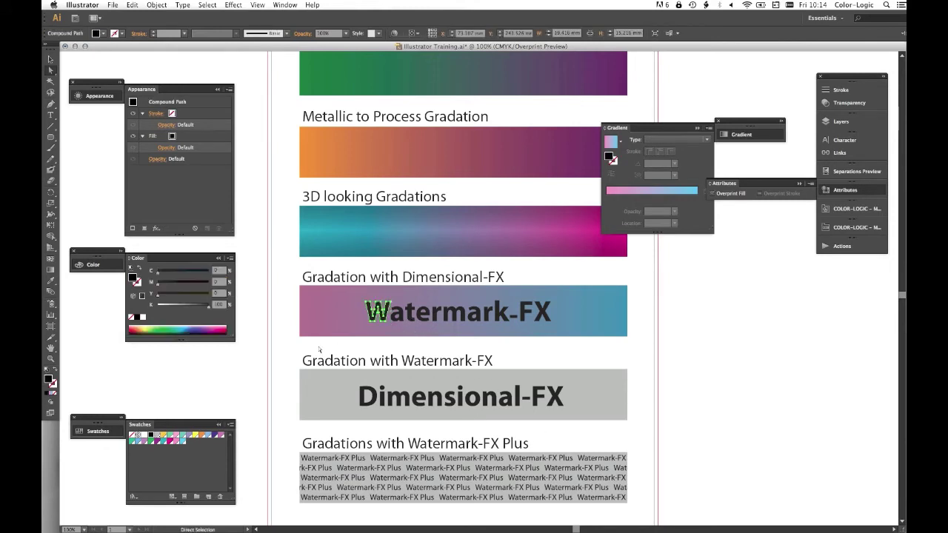
{"action": "left_click", "coordinate": [599, 314], "text": "shift"}
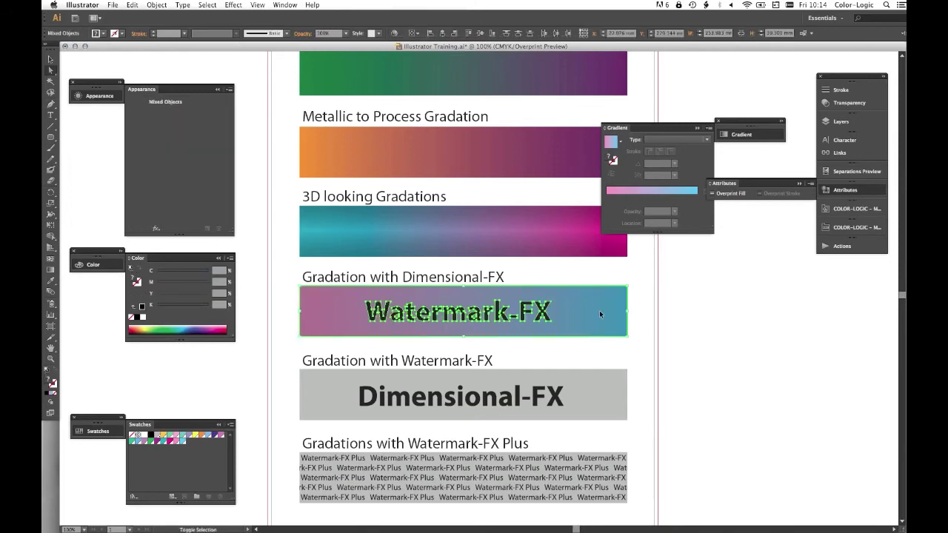
{"action": "left_click_drag", "start_coordinate": [650, 295], "coordinate": [336, 335]}
{"action": "left_click", "coordinate": [624, 329], "text": "shift"}
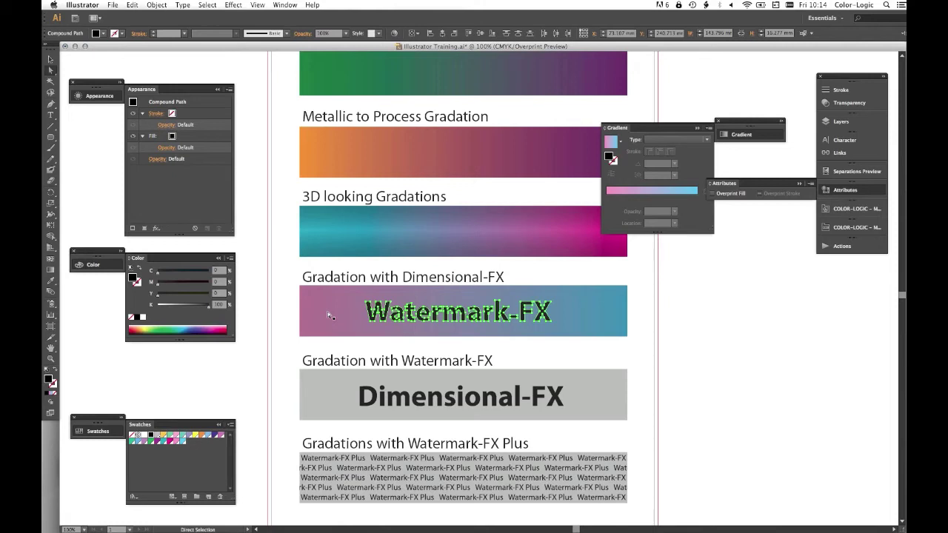
{"action": "left_click_drag", "start_coordinate": [376, 319], "coordinate": [377, 404]}
Move the Dimensional-FX lettering up onto the gradient bar under "Gradation with Dimensional-FX".
{"action": "left_click", "coordinate": [376, 405], "text": "shift"}
{"action": "left_click_drag", "start_coordinate": [284, 380], "coordinate": [305, 398]}
{"action": "left_click_drag", "start_coordinate": [368, 404], "coordinate": [368, 320]}
{"action": "left_click", "coordinate": [693, 401]}
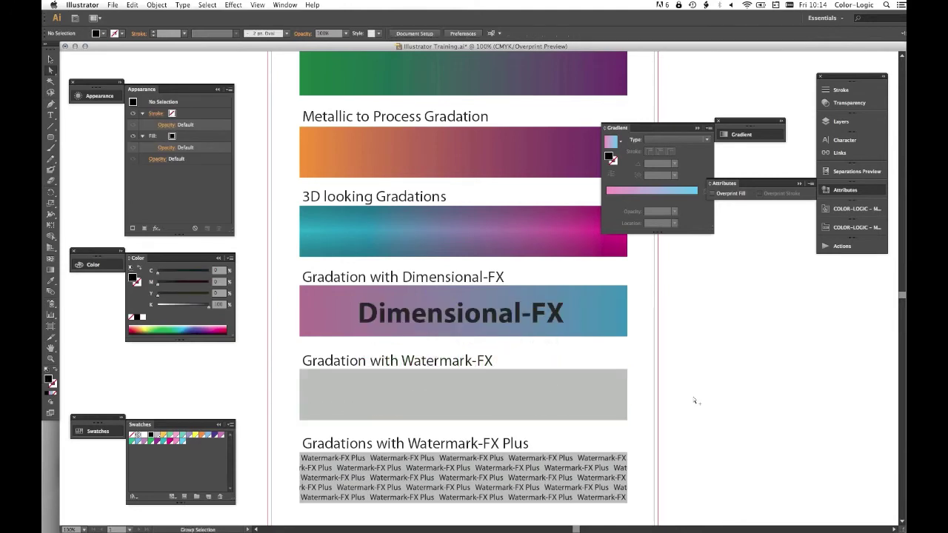
Fill only the Dimensional-FX lettering with the same pink-to-blue linear gradient as its bar.
{"action": "left_click_drag", "start_coordinate": [284, 292], "coordinate": [612, 327]}
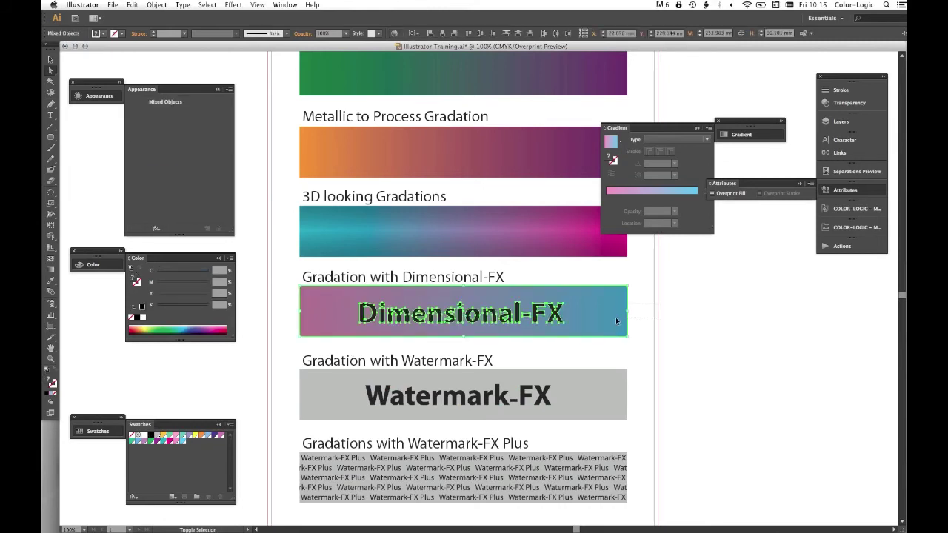
{"action": "left_click", "coordinate": [615, 317], "text": "shift"}
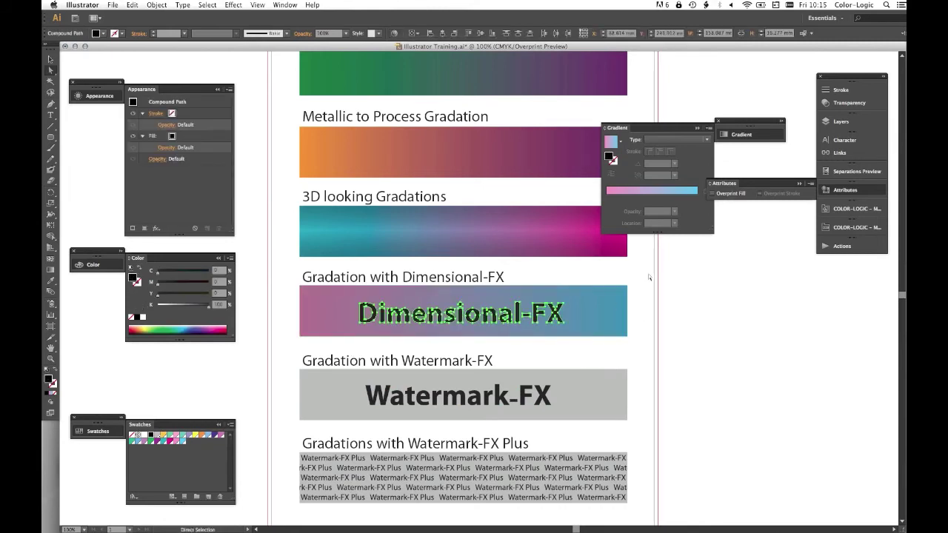
{"action": "left_click", "coordinate": [663, 140]}
{"action": "left_click", "coordinate": [659, 150]}
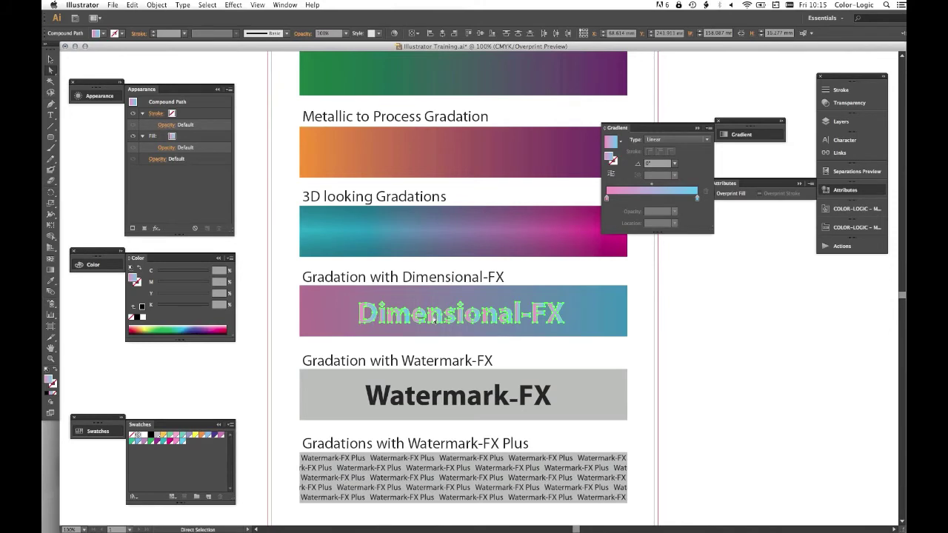
Stretch one continuous gradient across the Dimensional-FX lettering, running from the bar's left edge to its right edge.
{"action": "left_click", "coordinate": [52, 271]}
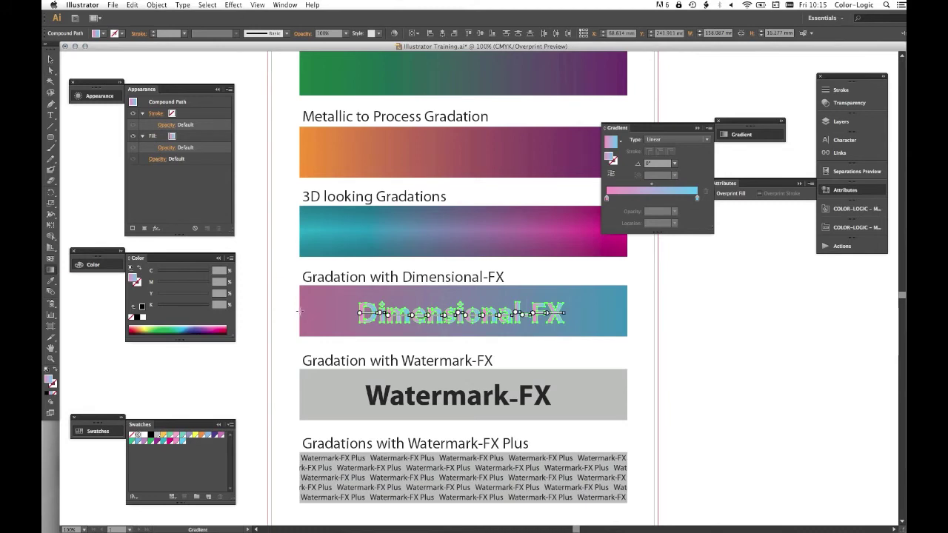
{"action": "left_click_drag", "start_coordinate": [299, 311], "coordinate": [628, 310]}
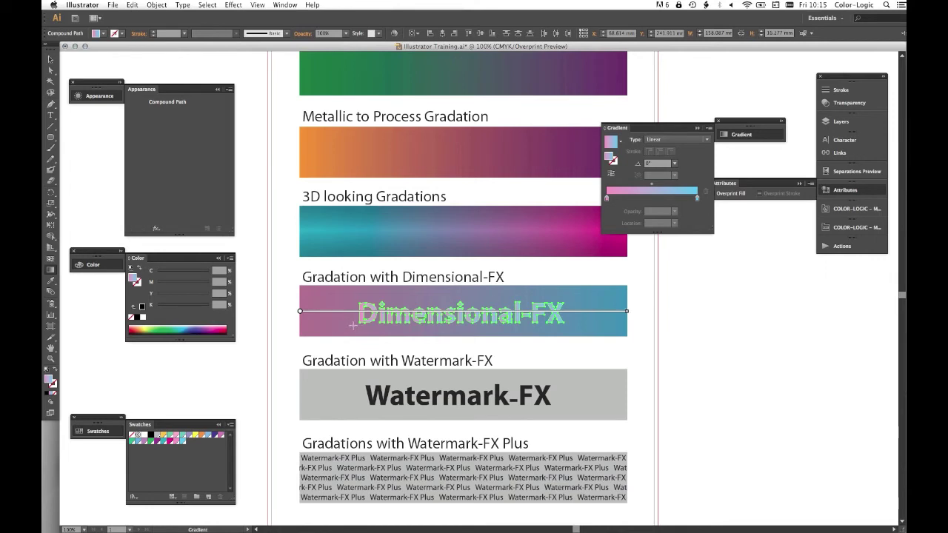
{"action": "key", "text": "a"}
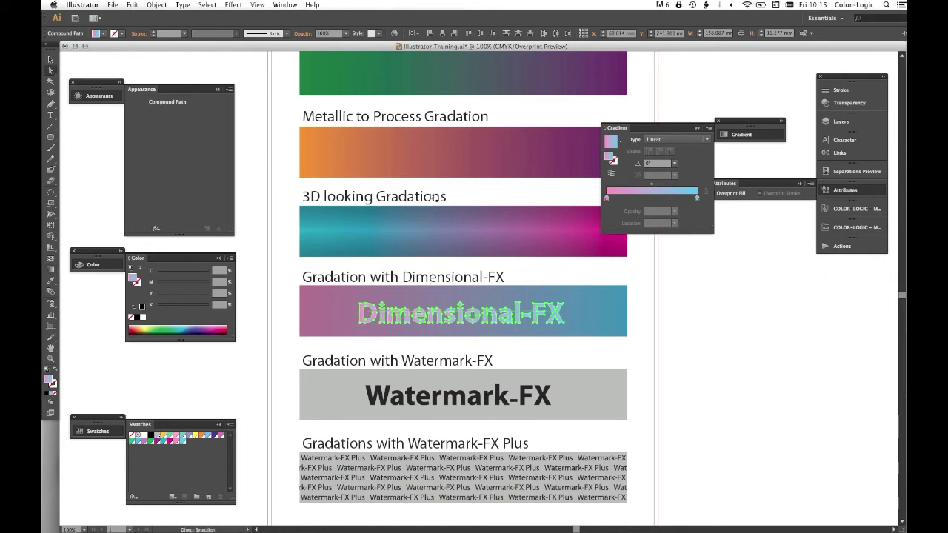
{"action": "left_click", "coordinate": [692, 305]}
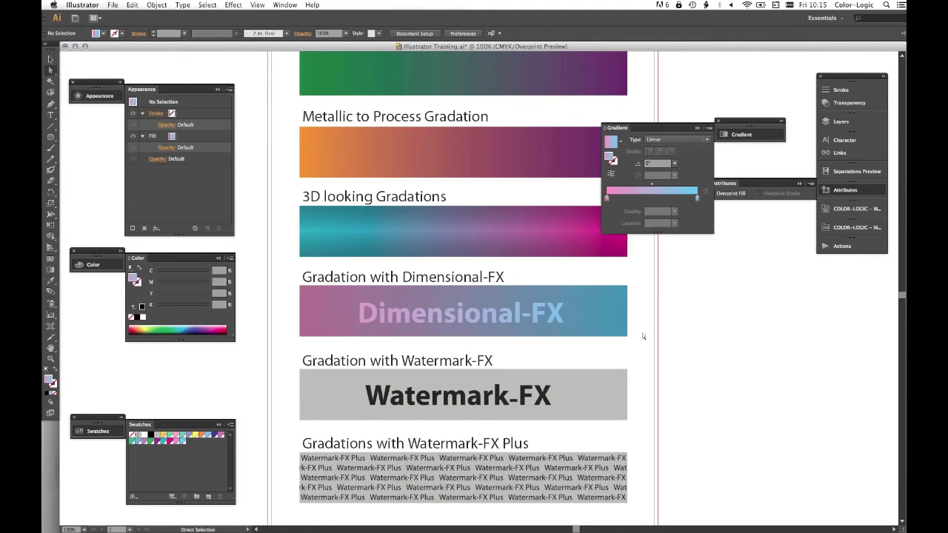
Check the separations of the Dimensional-FX bar by hiding the CL 4713 SILVER plate and showing it again.
{"action": "left_click", "coordinate": [852, 171]}
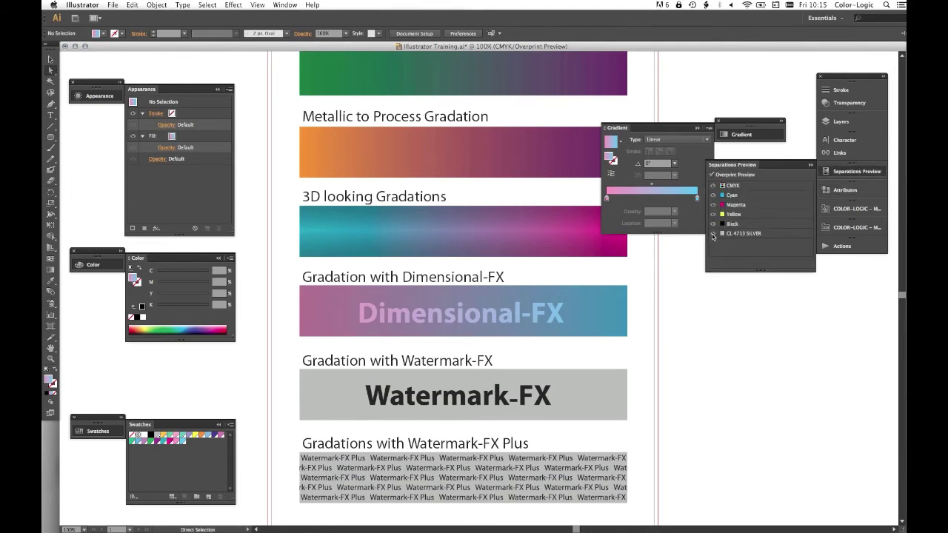
{"action": "left_click", "coordinate": [712, 234]}
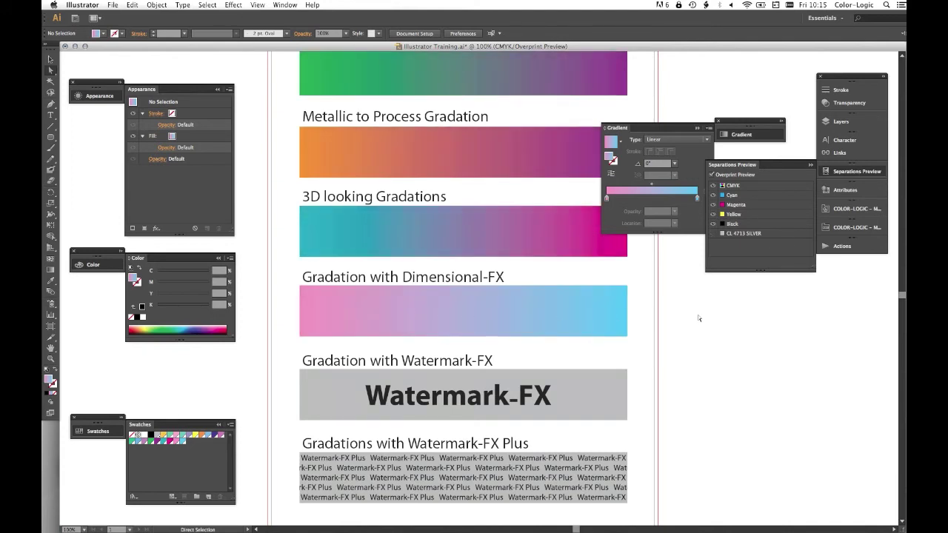
{"action": "left_click", "coordinate": [713, 234]}
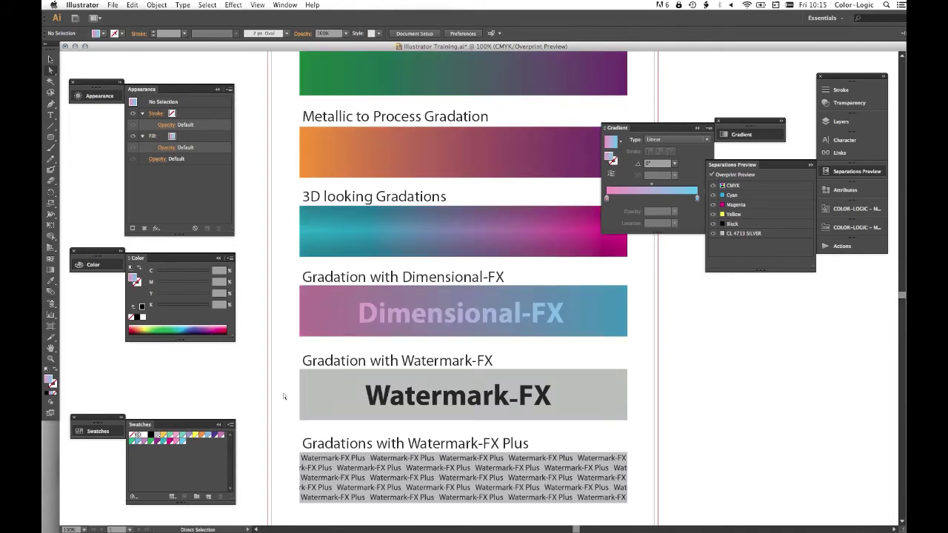
Fill the bar under "Gradation with Watermark-FX" with the same pink-to-blue linear gradient.
{"action": "left_click", "coordinate": [463, 398]}
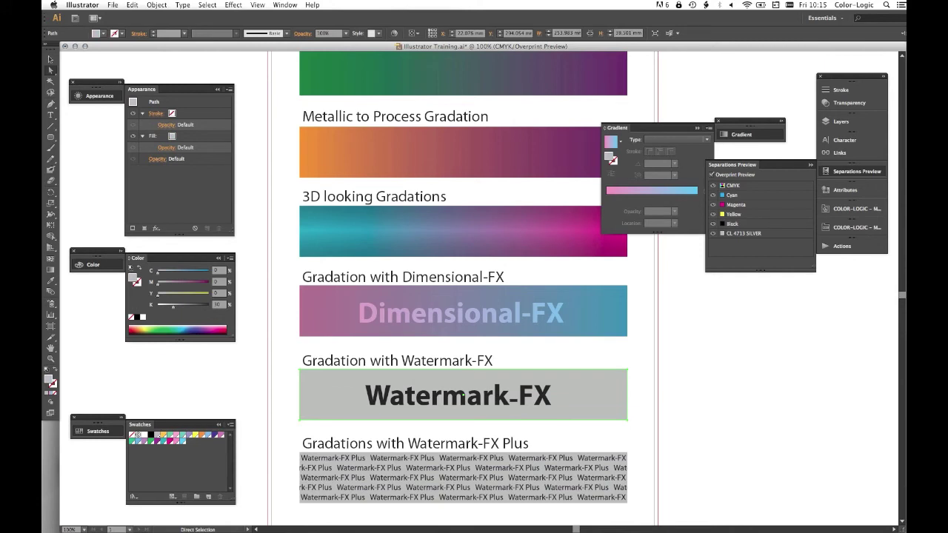
{"action": "left_click", "coordinate": [852, 209]}
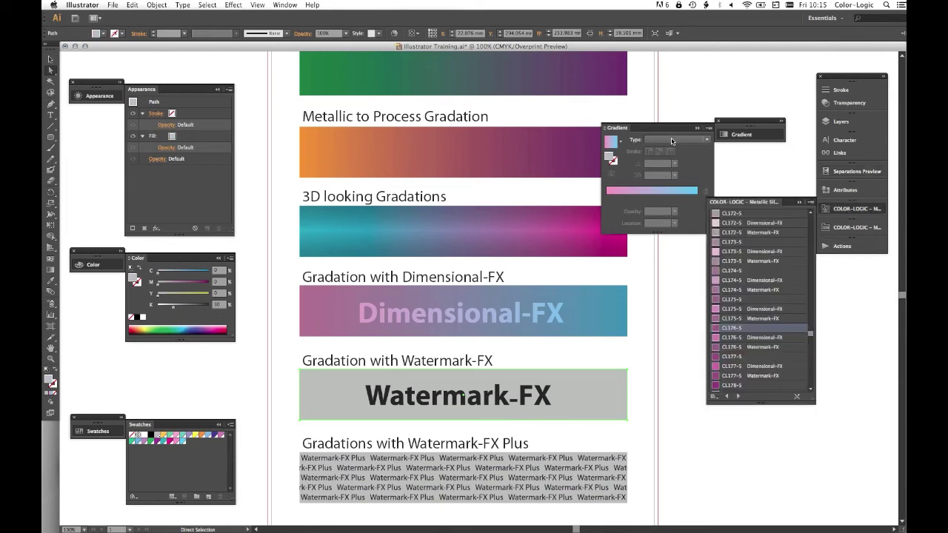
{"action": "left_click", "coordinate": [696, 141]}
{"action": "left_click", "coordinate": [674, 147]}
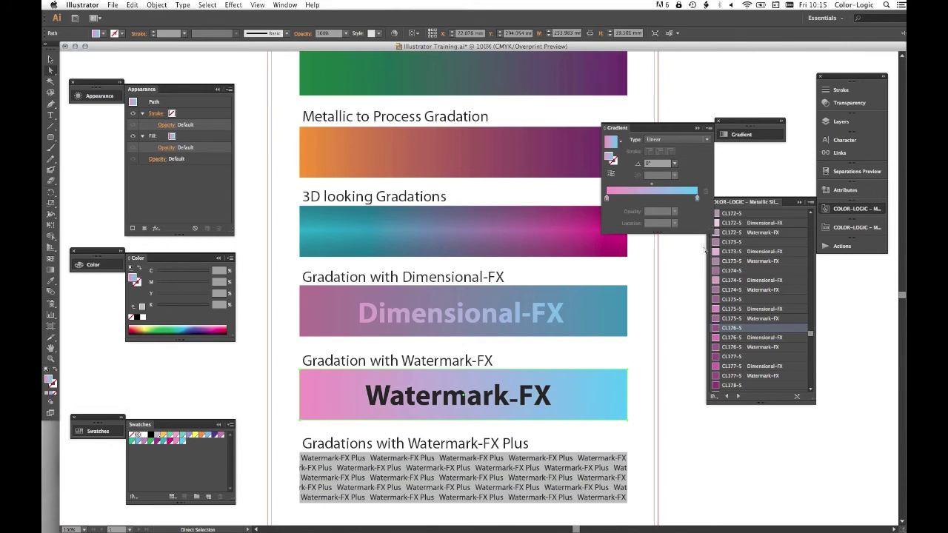
{"action": "left_click", "coordinate": [698, 129]}
{"action": "left_click", "coordinate": [798, 202]}
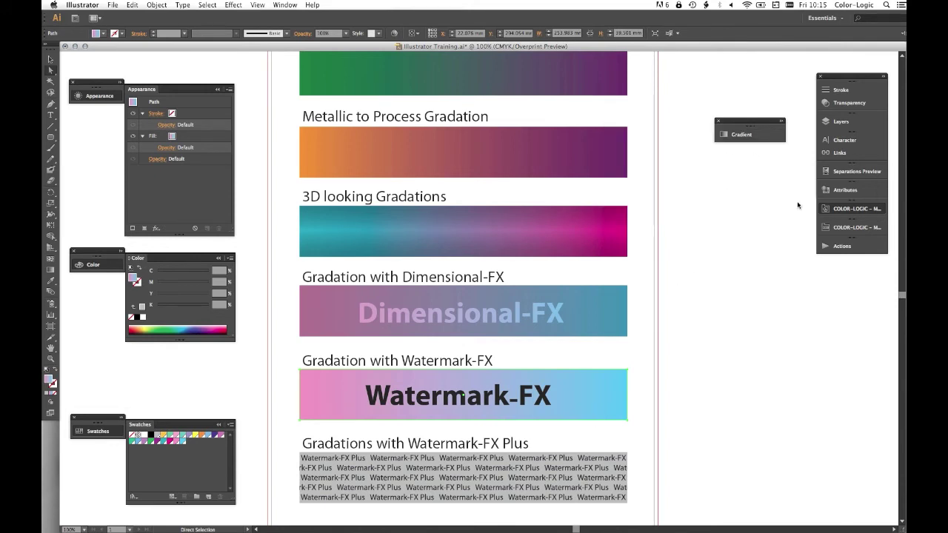
{"action": "left_click", "coordinate": [652, 394]}
{"action": "key", "text": "F2"}
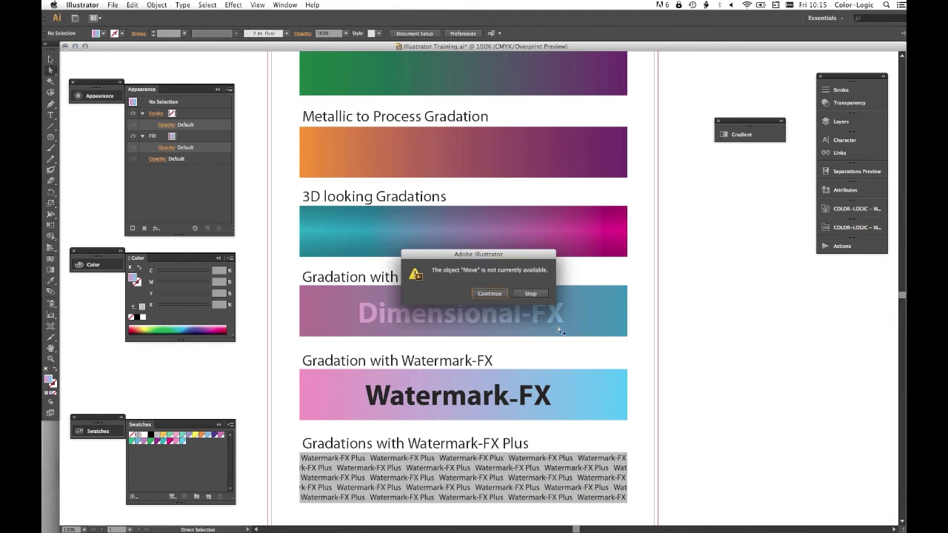
{"action": "left_click", "coordinate": [531, 294]}
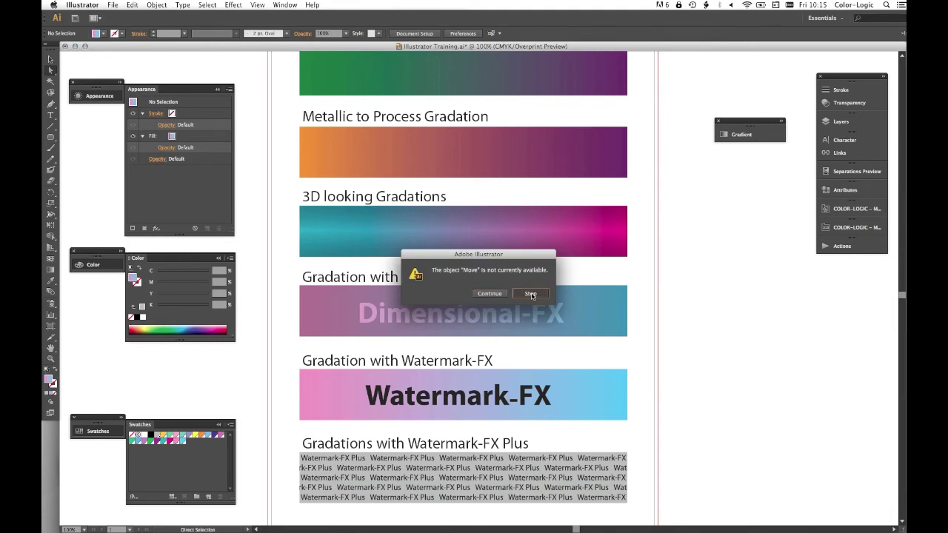
Add an overprinting CL 4713 SILVER copy over the Watermark-FX gradient bar with the recorded action.
{"action": "left_click", "coordinate": [620, 376]}
{"action": "key", "text": "F2"}
{"action": "left_click", "coordinate": [702, 388]}
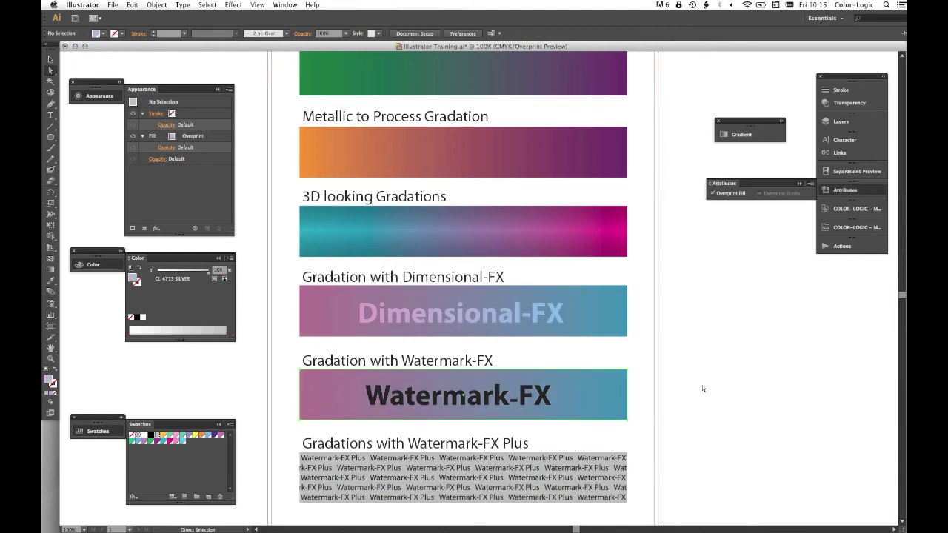
Fill the Watermark-FX lettering with CL 4713 SILVER at 80% tint and set its fill to overprint.
{"action": "left_click_drag", "start_coordinate": [282, 379], "coordinate": [562, 407]}
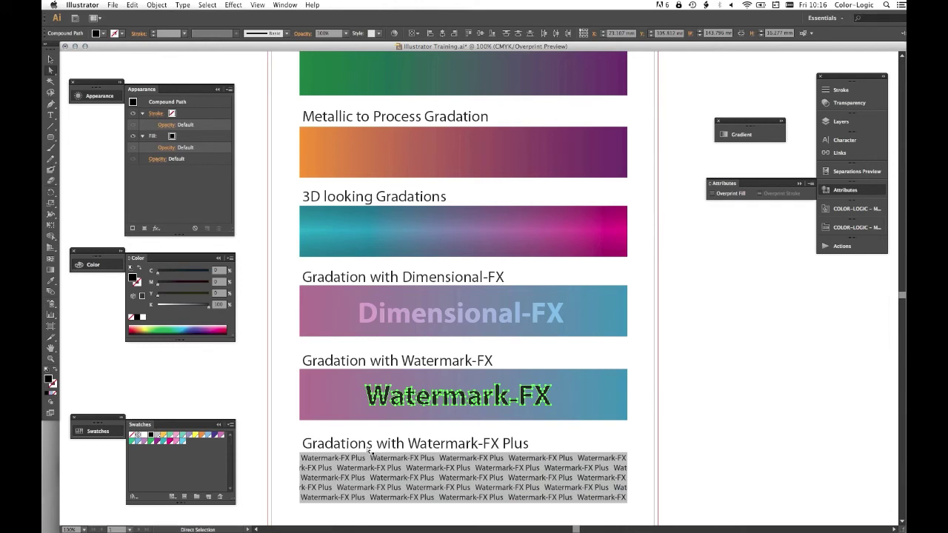
{"action": "left_click", "coordinate": [157, 435]}
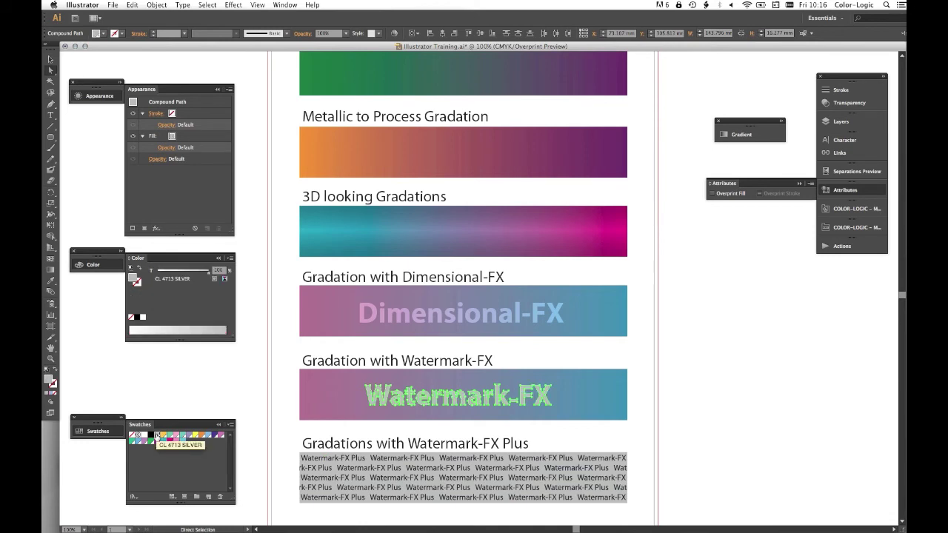
{"action": "left_click", "coordinate": [218, 271]}
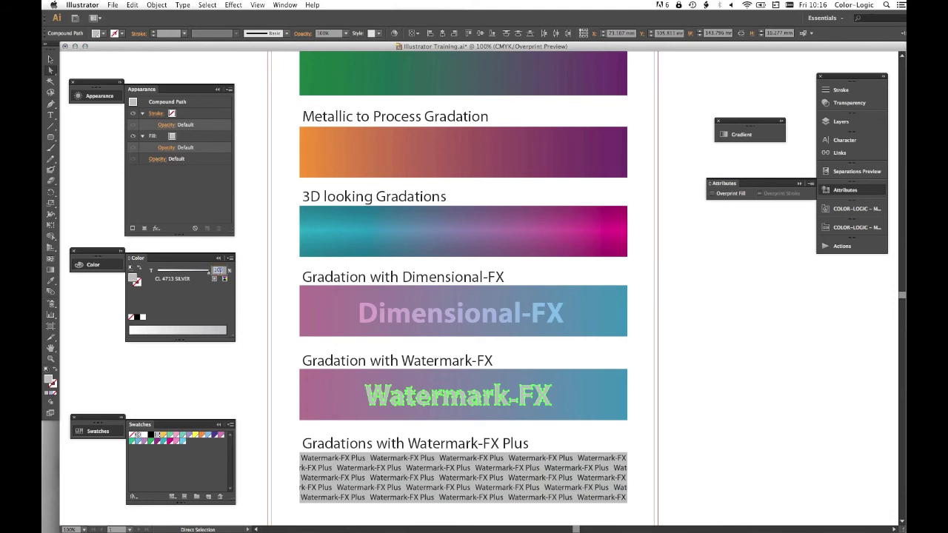
{"action": "type", "text": "50"}
{"action": "key", "text": "Return"}
{"action": "left_click", "coordinate": [730, 194]}
{"action": "left_click", "coordinate": [738, 417]}
Inspect the Watermark-FX lettering up close and compare the whole artboard with overprint preview off and on.
{"action": "key", "text": "z"}
{"action": "left_click", "coordinate": [441, 398]}
{"action": "left_click", "coordinate": [481, 291]}
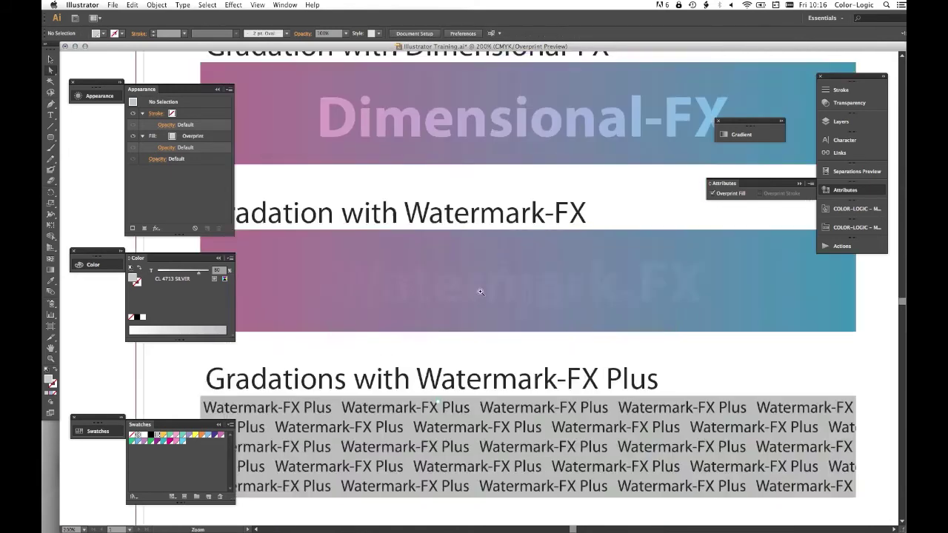
{"action": "key", "text": "a"}
{"action": "key", "text": "super+alt+shift+y"}
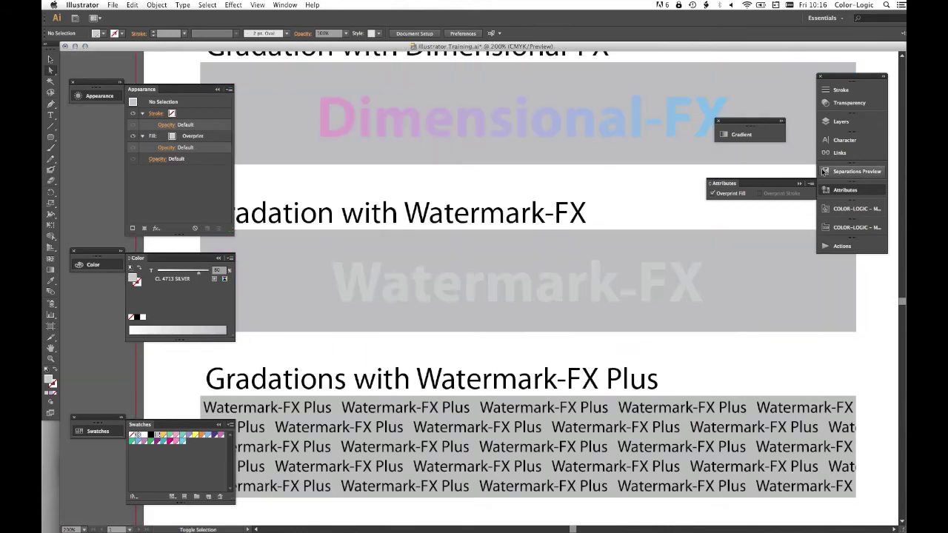
{"action": "key", "text": "super+0"}
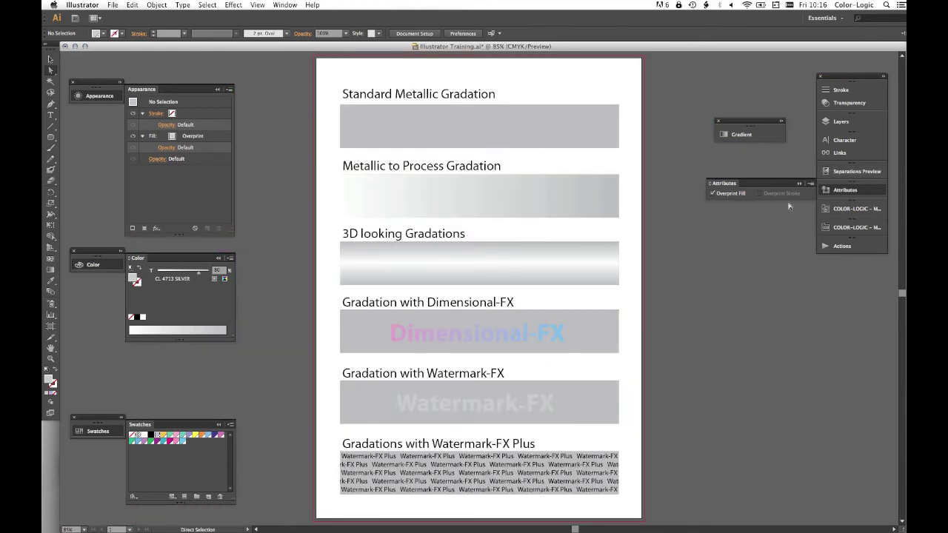
{"action": "left_click", "coordinate": [253, 5]}
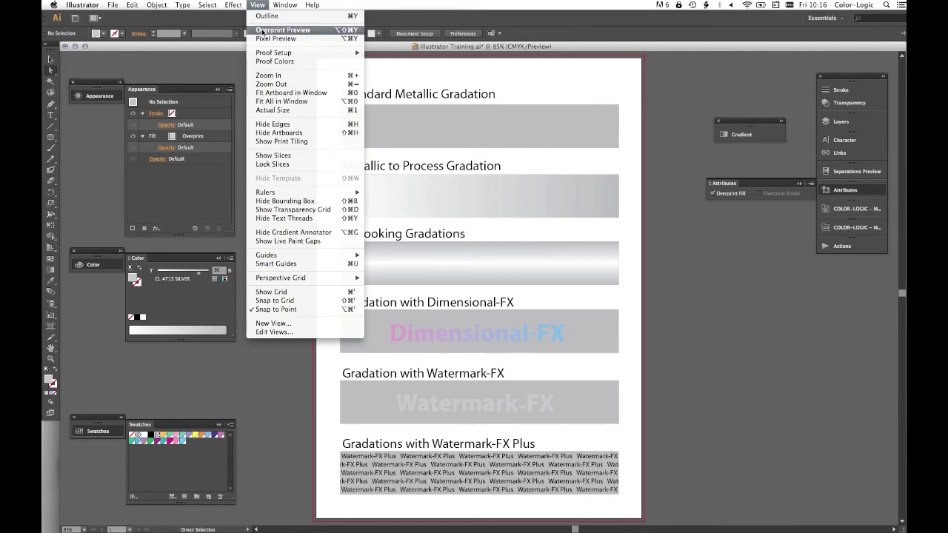
{"action": "key", "text": "Escape"}
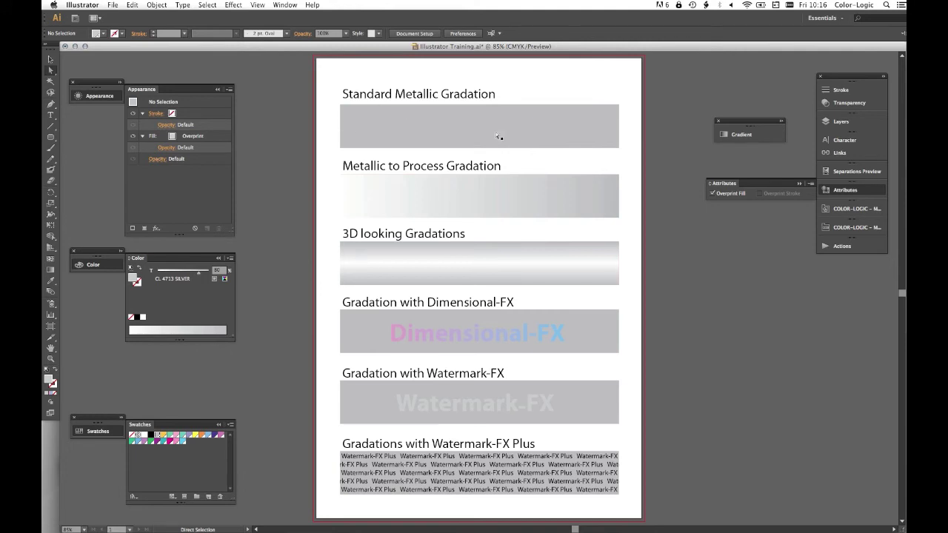
{"action": "key", "text": "alt+shift+super+y"}
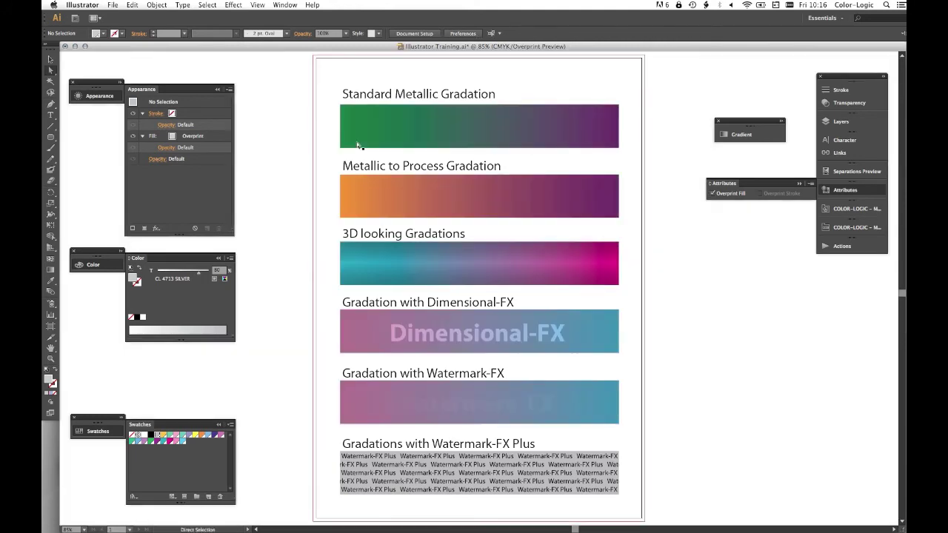
Hide the repeated Watermark-FX Plus lettering and fill the bar beneath it with the pink-to-blue linear gradient.
{"action": "left_click", "coordinate": [488, 474], "text": "super"}
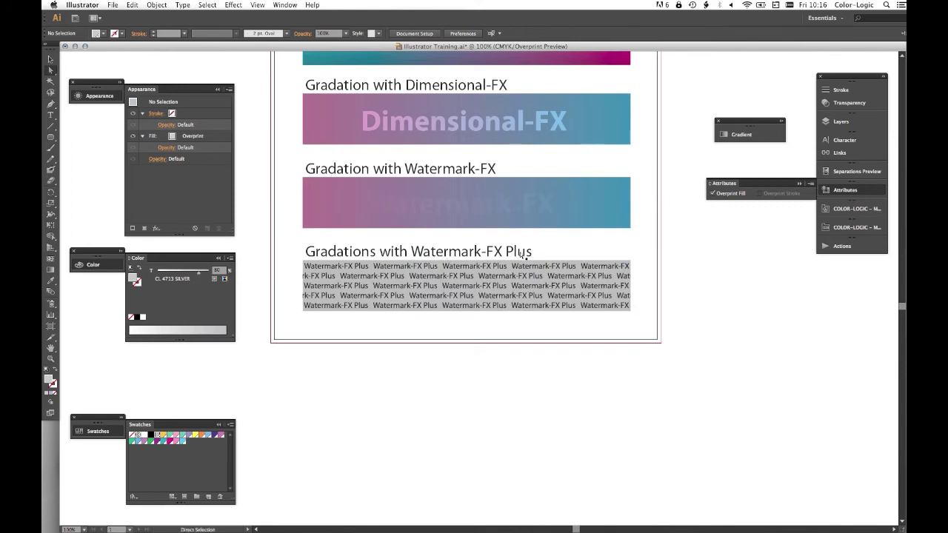
{"action": "left_click", "coordinate": [361, 268], "text": "super"}
{"action": "left_click", "coordinate": [360, 269]}
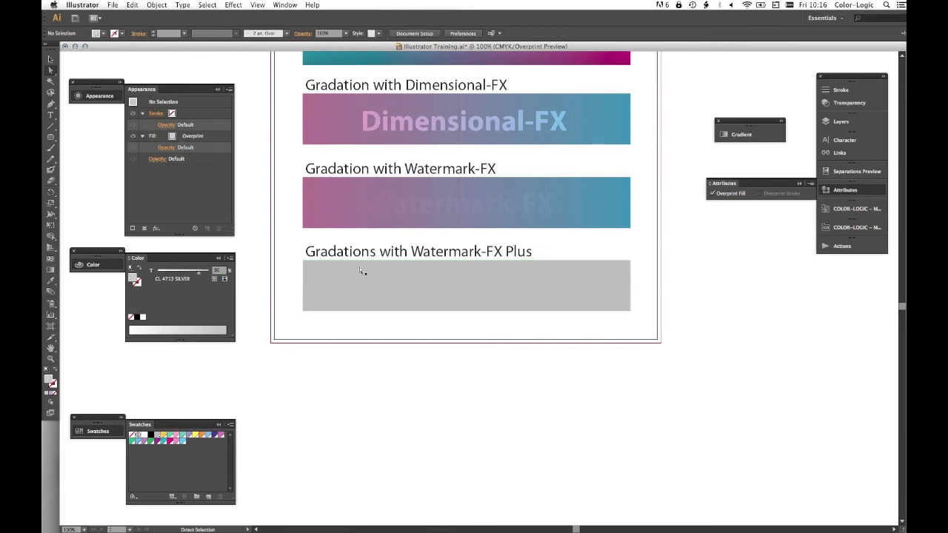
{"action": "left_click", "coordinate": [396, 282]}
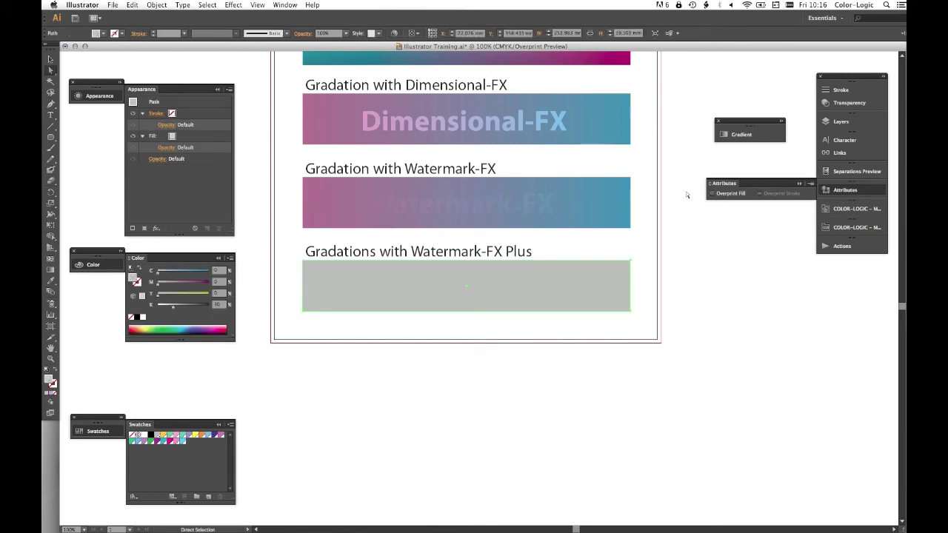
{"action": "left_click", "coordinate": [740, 134]}
{"action": "left_click", "coordinate": [672, 138]}
{"action": "left_click", "coordinate": [697, 147]}
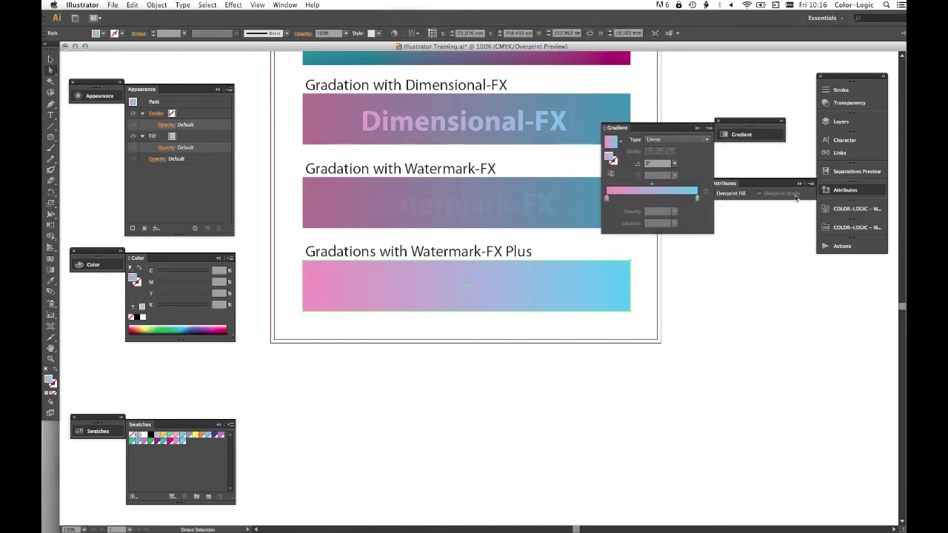
Replace the pink starting colour of the Watermark-FX Plus bar's gradient with the CL060-S swatch.
{"action": "left_click", "coordinate": [852, 209]}
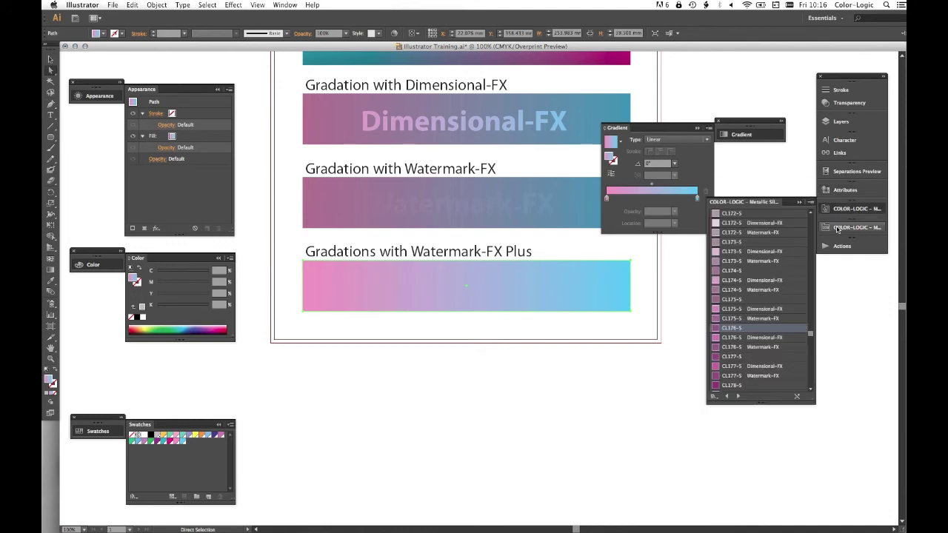
{"action": "left_click", "coordinate": [838, 228]}
{"action": "left_click_drag", "start_coordinate": [810, 318], "coordinate": [811, 293]}
{"action": "left_click_drag", "start_coordinate": [754, 257], "coordinate": [608, 198]}
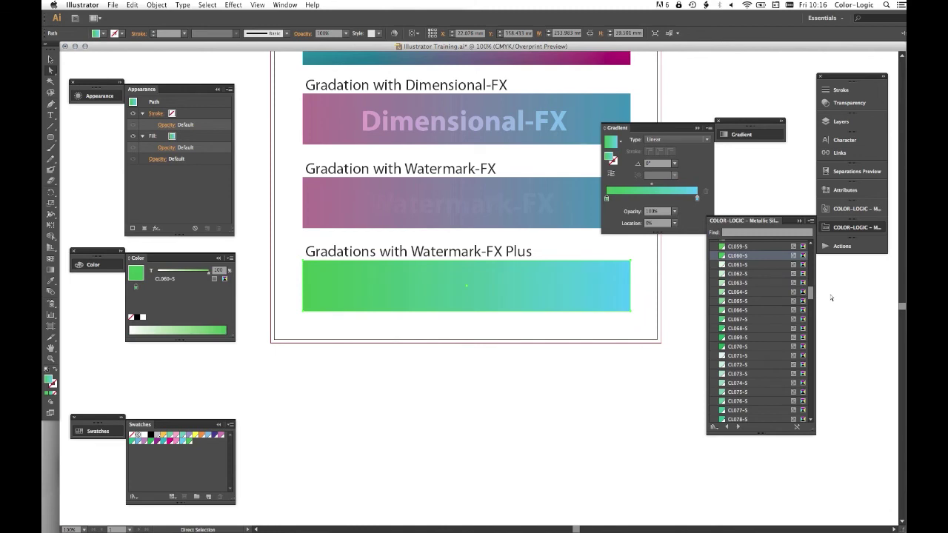
{"action": "left_click", "coordinate": [456, 384]}
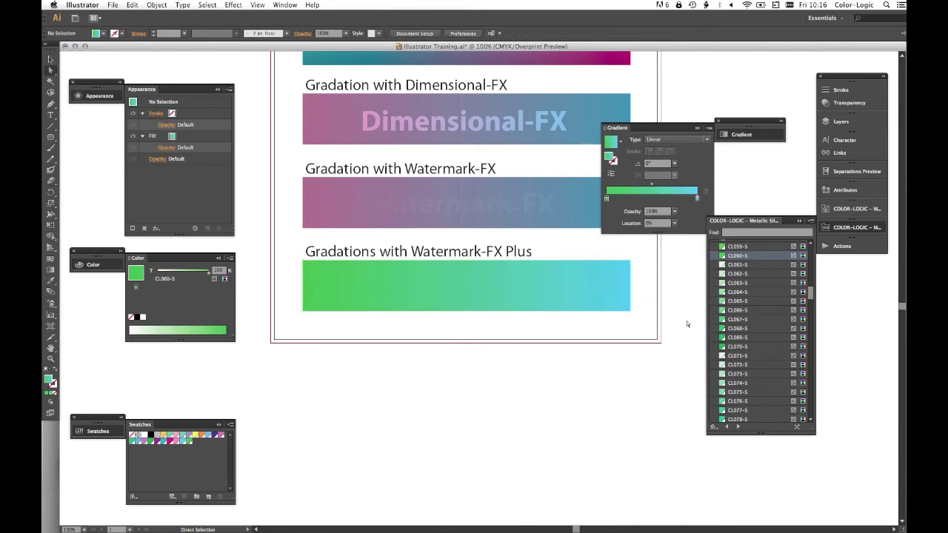
{"action": "left_click", "coordinate": [696, 128]}
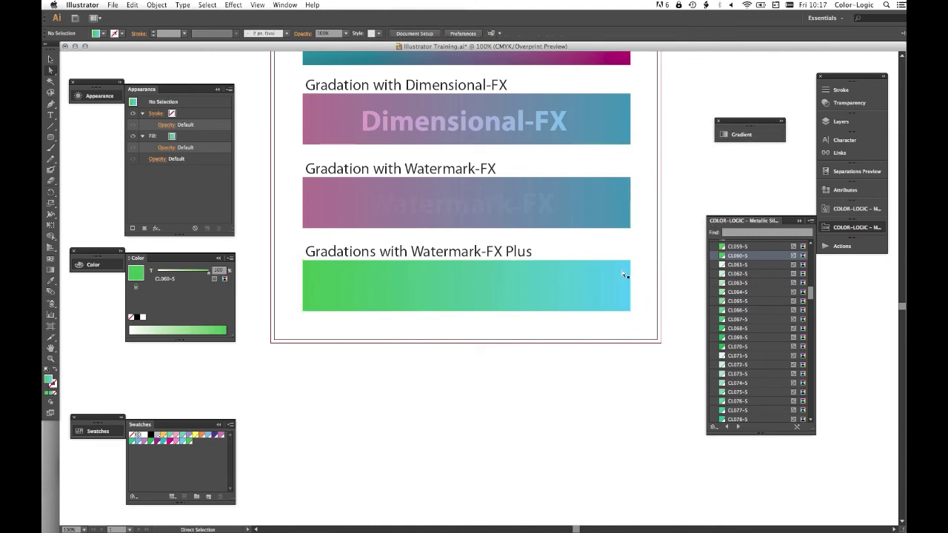
{"action": "left_click", "coordinate": [604, 383]}
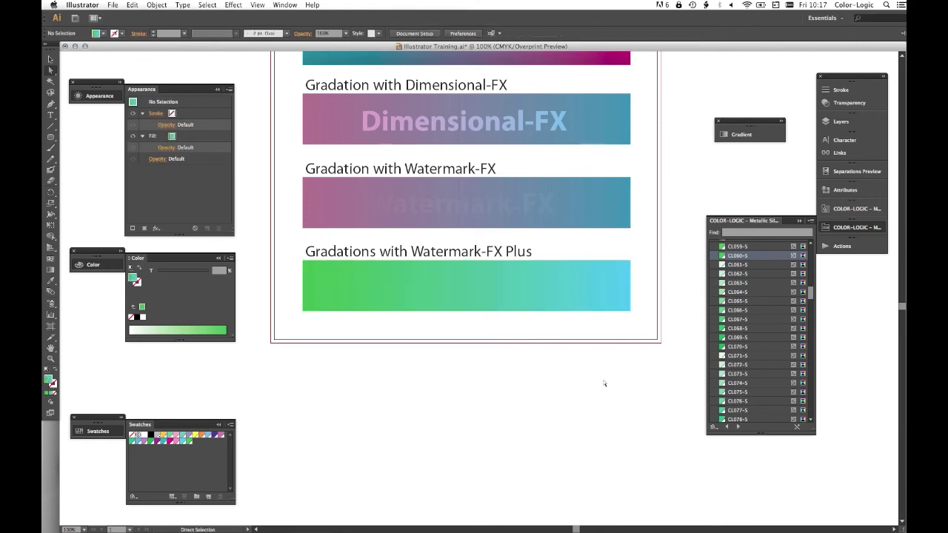
Show the hidden Watermark-FX Plus lettering again and edit the contents of its clipping mask.
{"action": "left_click", "coordinate": [333, 276]}
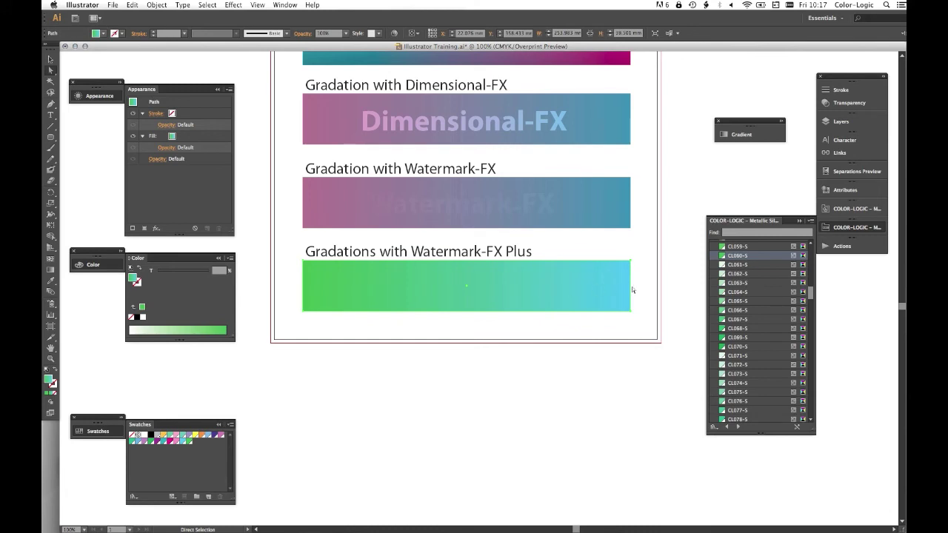
{"action": "left_click", "coordinate": [525, 390]}
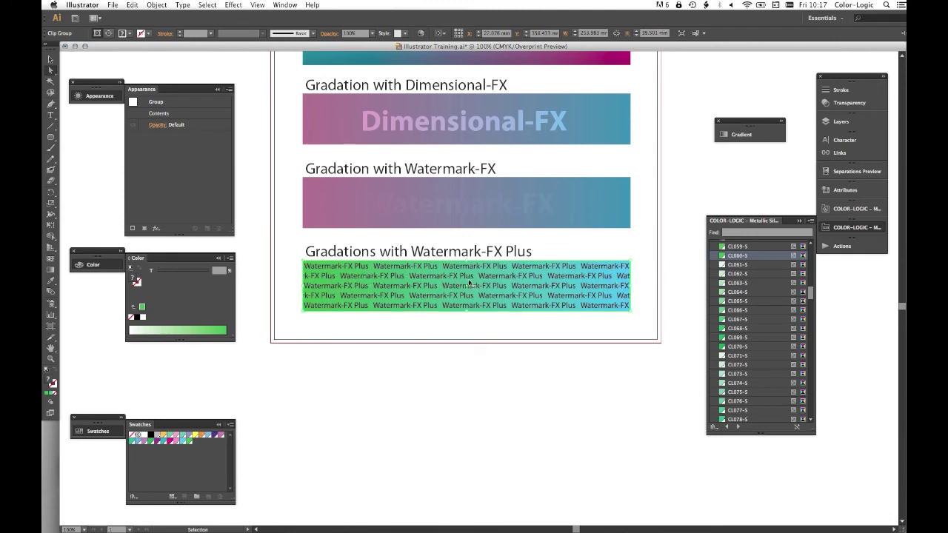
{"action": "left_click", "coordinate": [156, 5]}
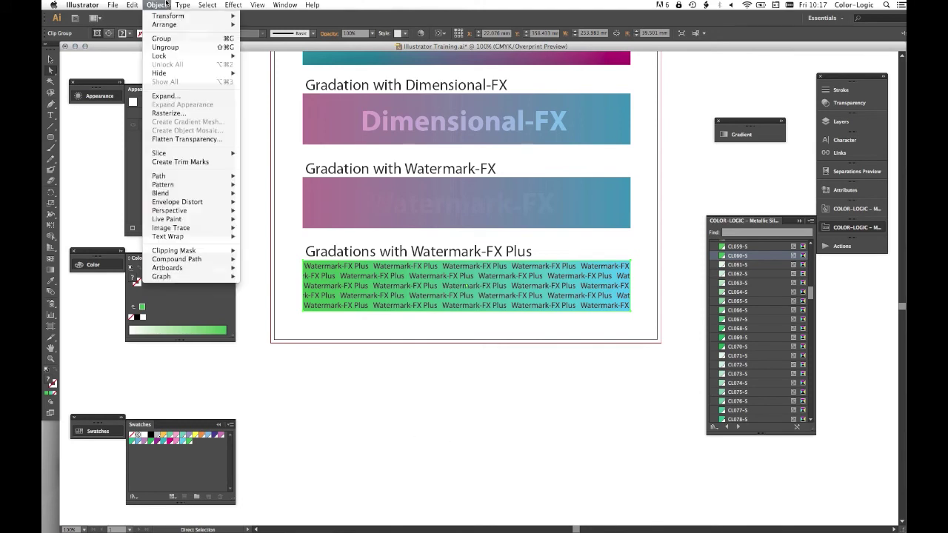
{"action": "mouse_move", "coordinate": [162, 255]}
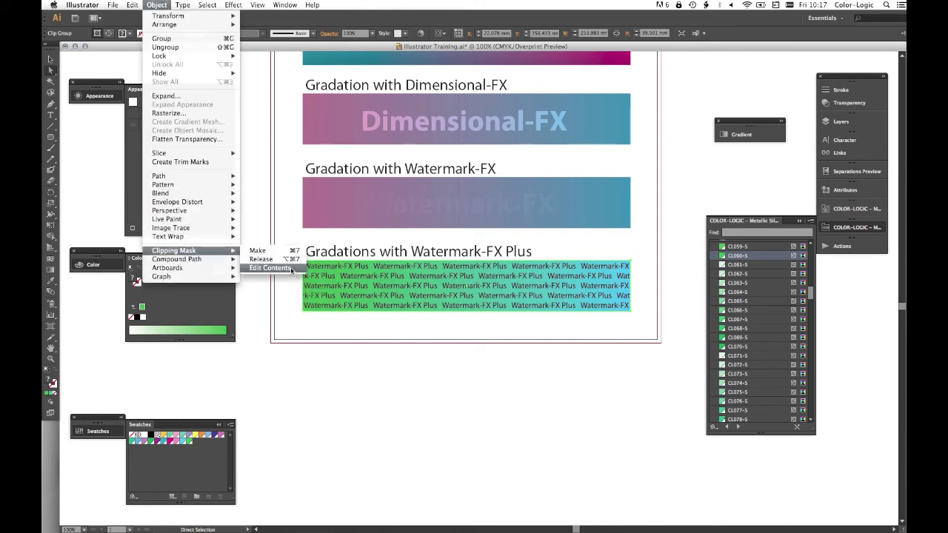
{"action": "left_click", "coordinate": [270, 268]}
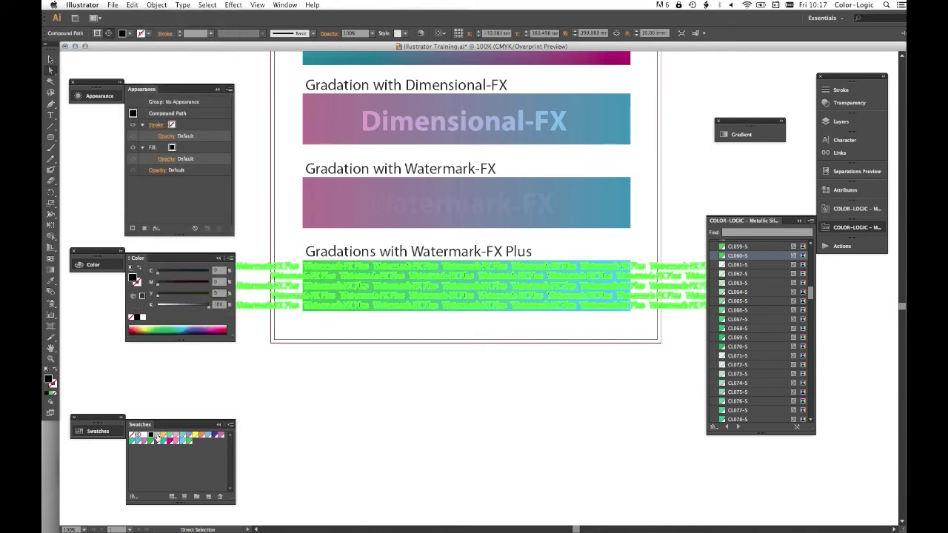
Fill the repeated Watermark-FX Plus lettering with CL 4713 SILVER at 30% tint and set its fill to overprint.
{"action": "left_click", "coordinate": [157, 435]}
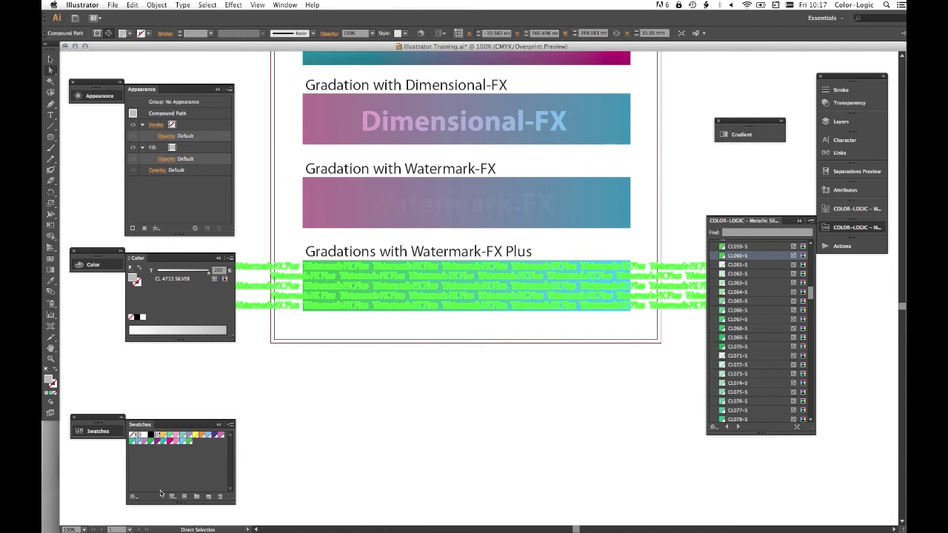
{"action": "left_click", "coordinate": [215, 270]}
{"action": "type", "text": "10"}
{"action": "key", "text": "Return"}
{"action": "left_click", "coordinate": [842, 191]}
{"action": "left_click", "coordinate": [711, 193]}
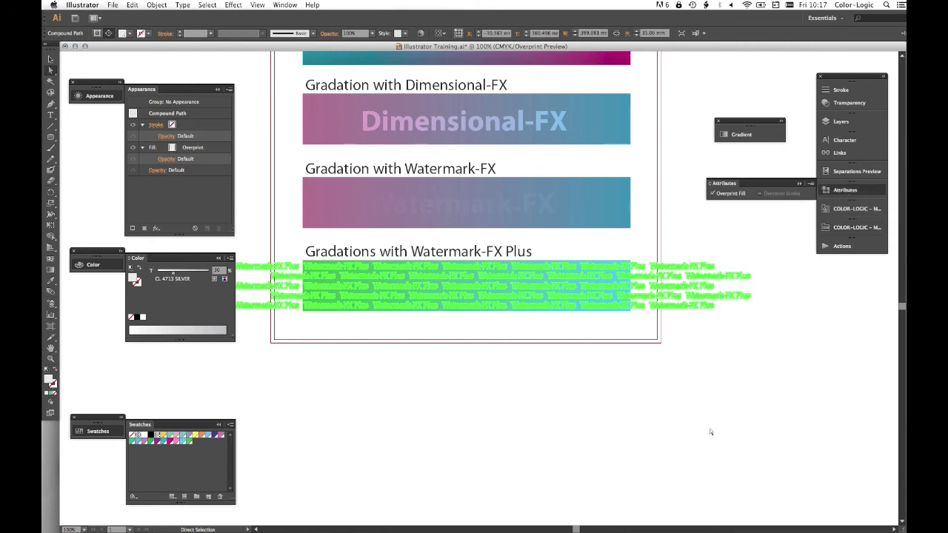
{"action": "left_click", "coordinate": [709, 431]}
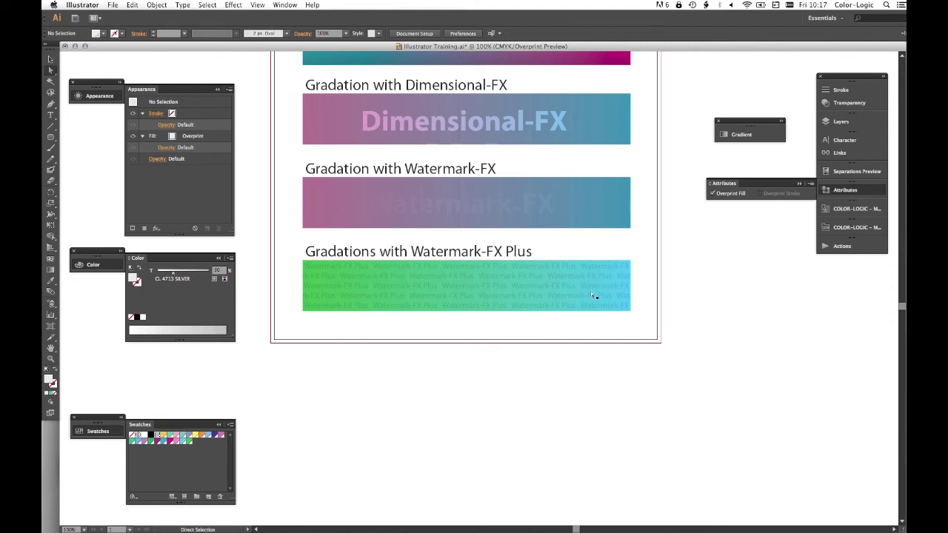
Examine the Watermark-FX Plus lettering on its gradient up close and within the whole artboard.
{"action": "left_click_drag", "start_coordinate": [274, 227], "coordinate": [447, 336]}
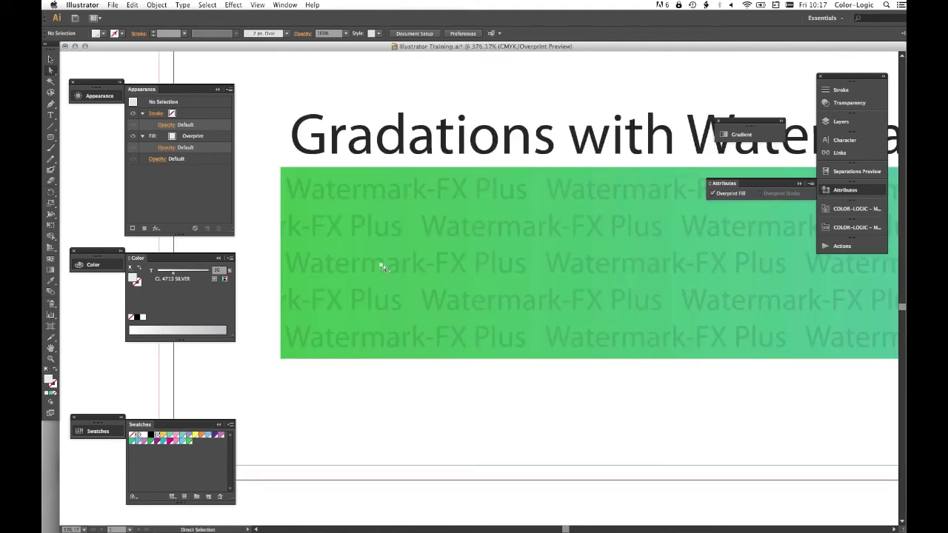
{"action": "left_click", "coordinate": [569, 277], "text": "alt"}
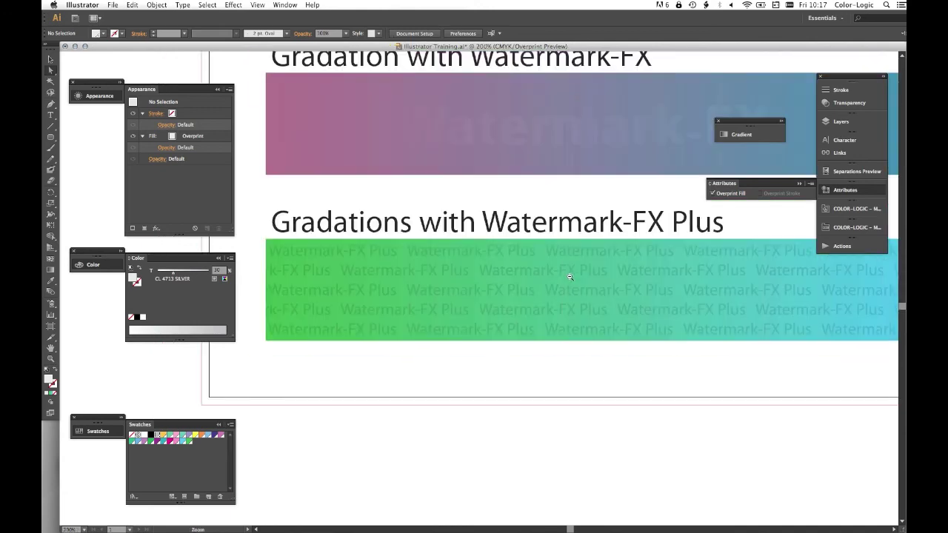
{"action": "left_click", "coordinate": [569, 277], "text": "alt"}
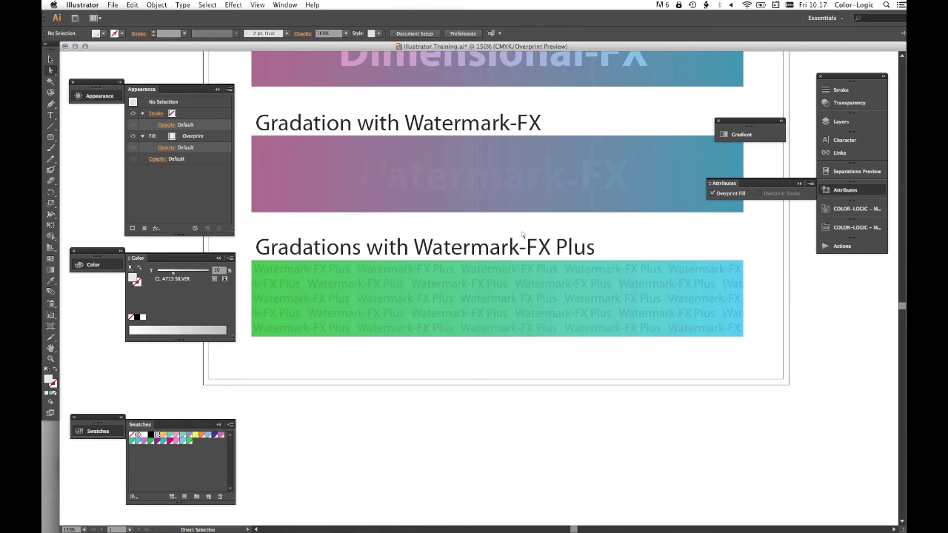
{"action": "left_click", "coordinate": [493, 216], "text": "alt"}
{"action": "left_click_drag", "start_coordinate": [496, 206], "coordinate": [490, 288]}
{"action": "left_click", "coordinate": [478, 249], "text": "alt"}
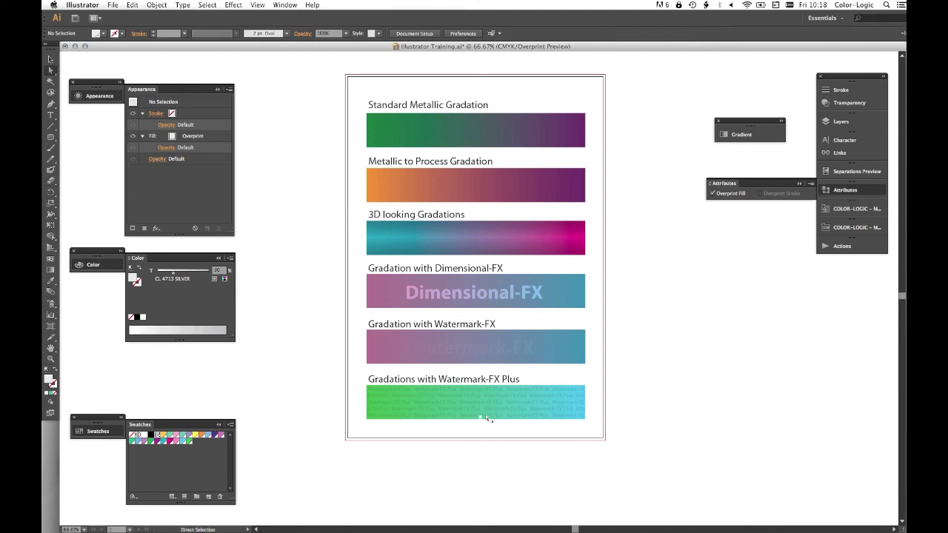
{"action": "left_click_drag", "start_coordinate": [319, 348], "coordinate": [654, 442]}
{"action": "key", "text": "super+minus"}
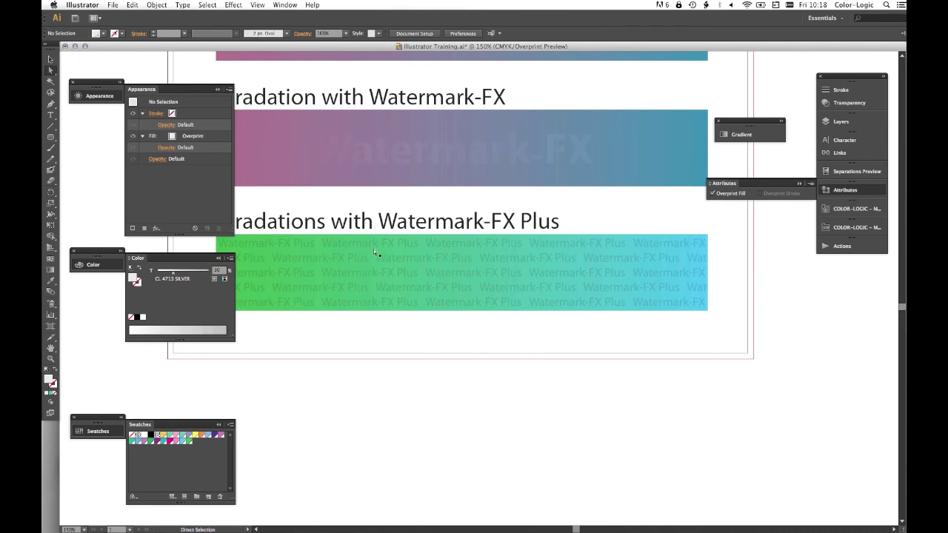
{"action": "key", "text": "super+0"}
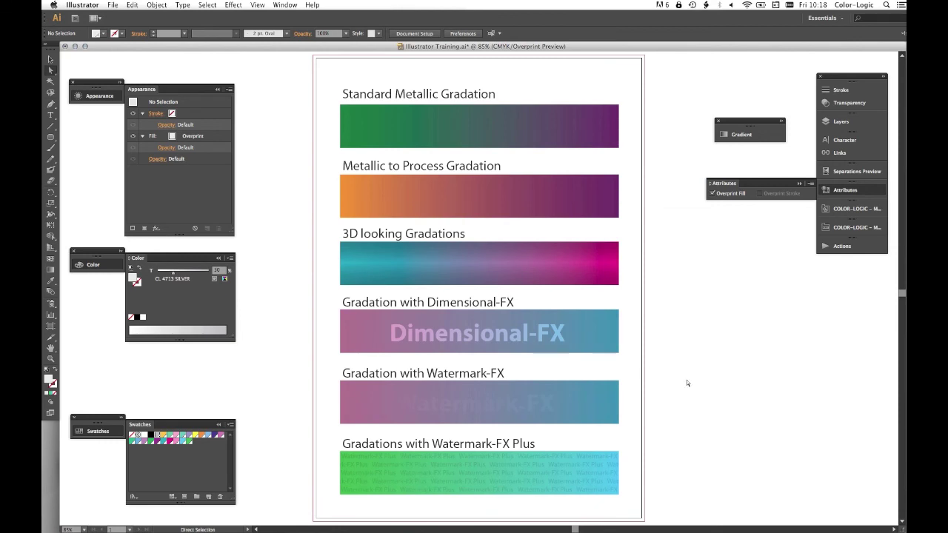
Compare the CL 4713 SILVER separation alone with all inks by switching the CMYK plates off and on twice.
{"action": "left_click", "coordinate": [852, 171]}
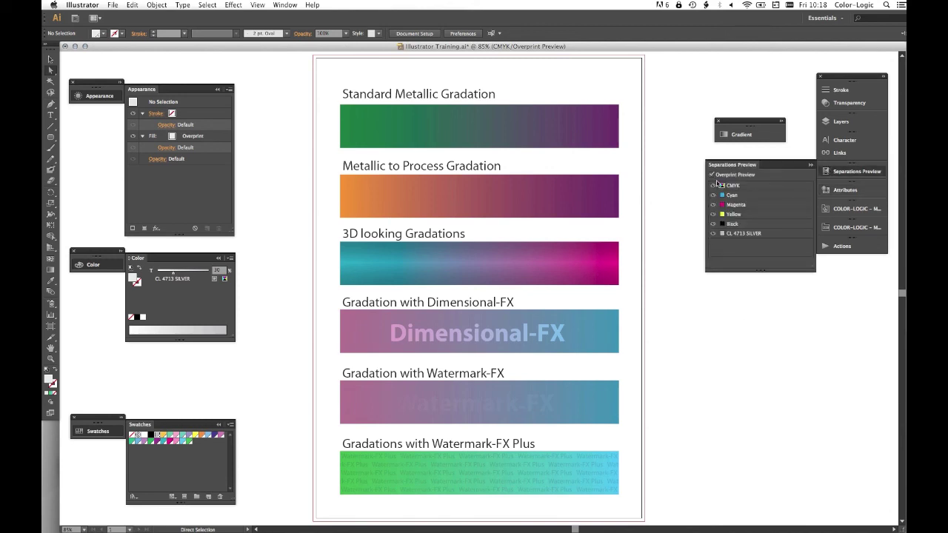
{"action": "left_click", "coordinate": [712, 185]}
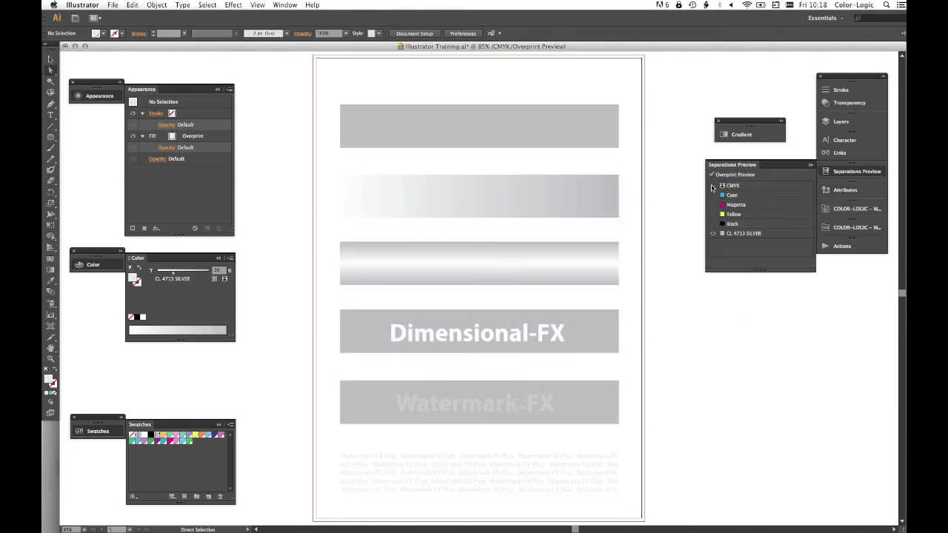
{"action": "left_click", "coordinate": [712, 186]}
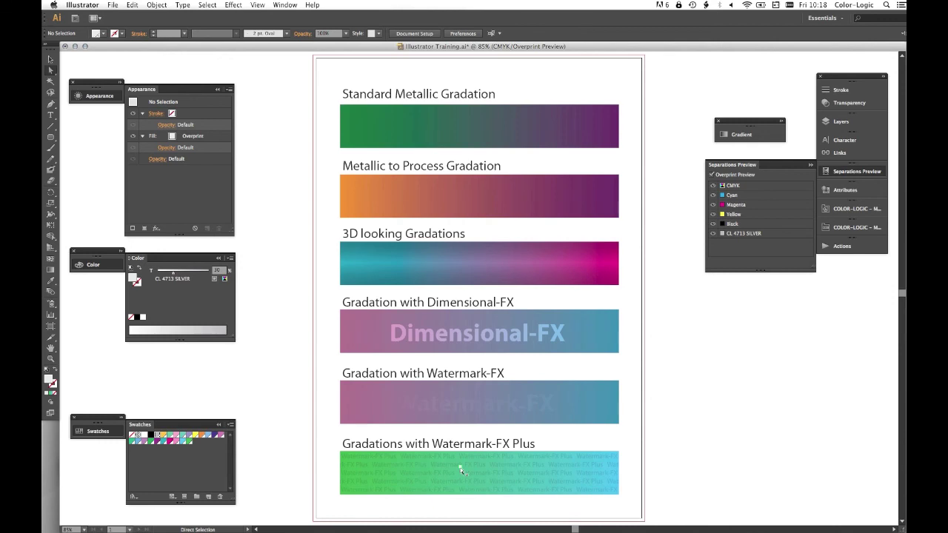
{"action": "left_click", "coordinate": [712, 186]}
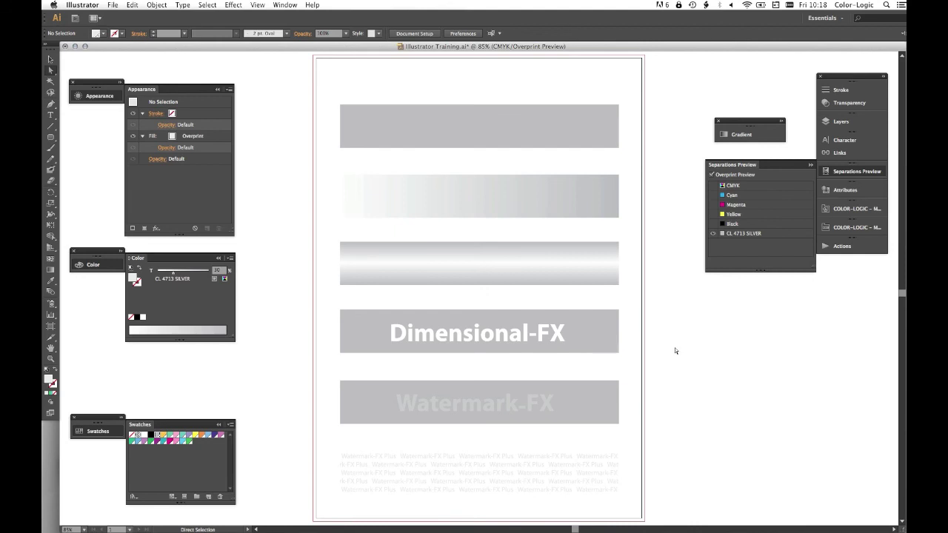
{"action": "left_click", "coordinate": [712, 186]}
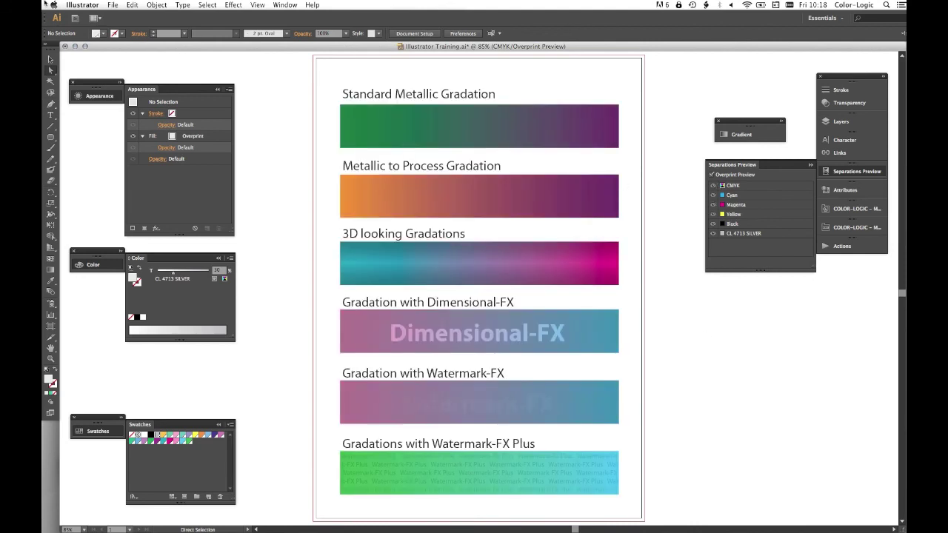